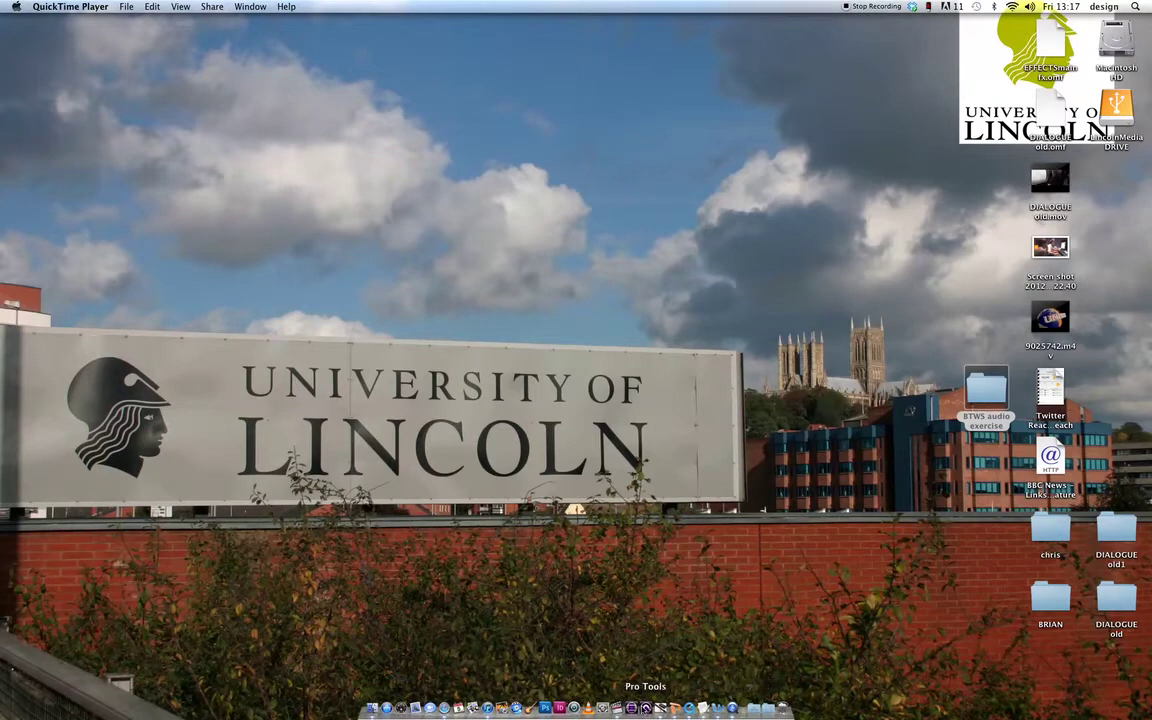
- Launch Pro Tools and open the BTWS audio exercise folder in Finder
left_click(645, 708)
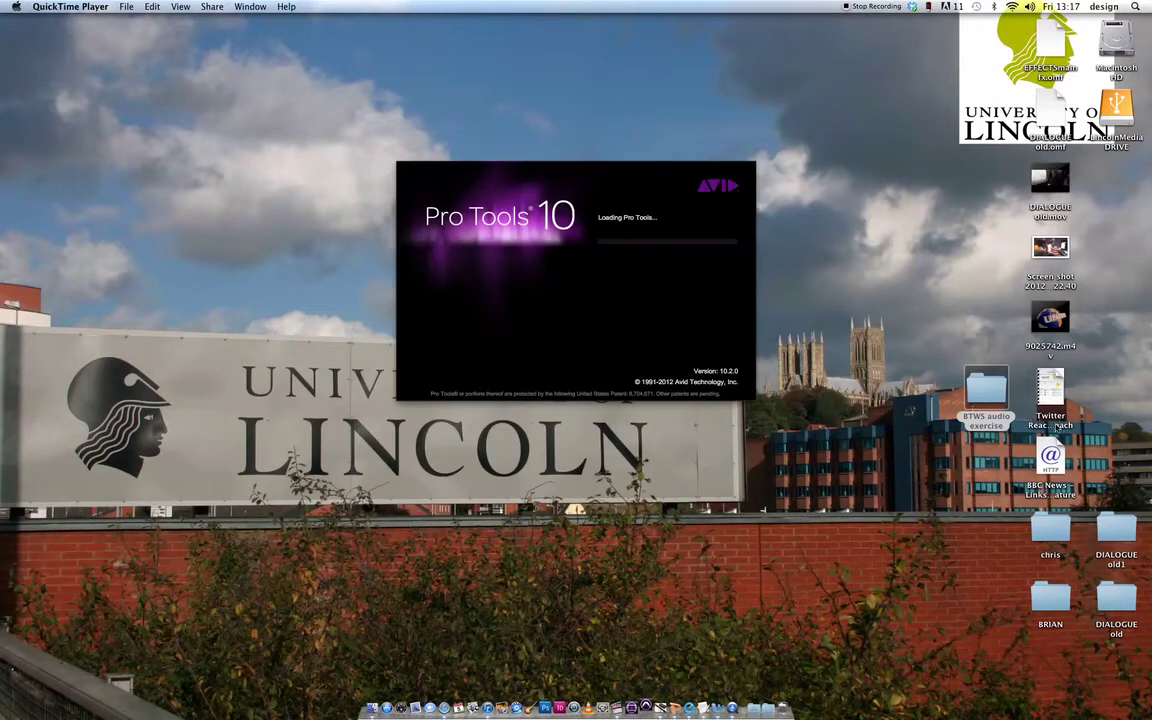
left_click_drag(995, 431, 918, 331)
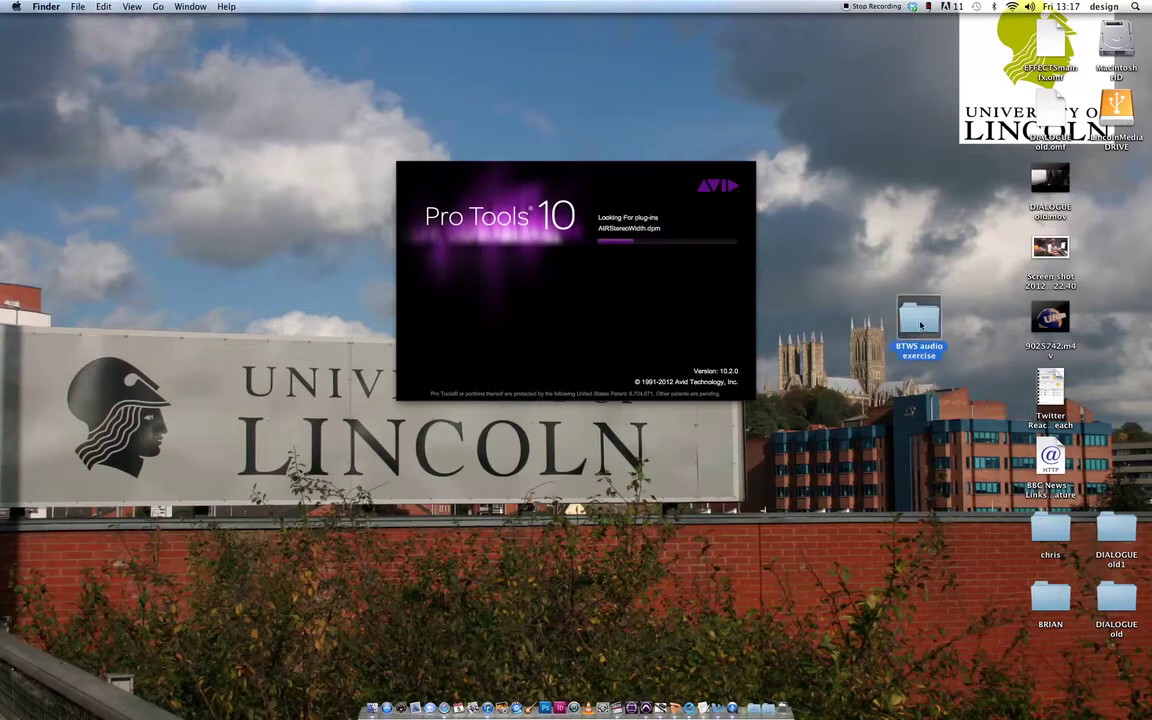
double_click(918, 320)
left_click_drag(667, 139, 686, 427)
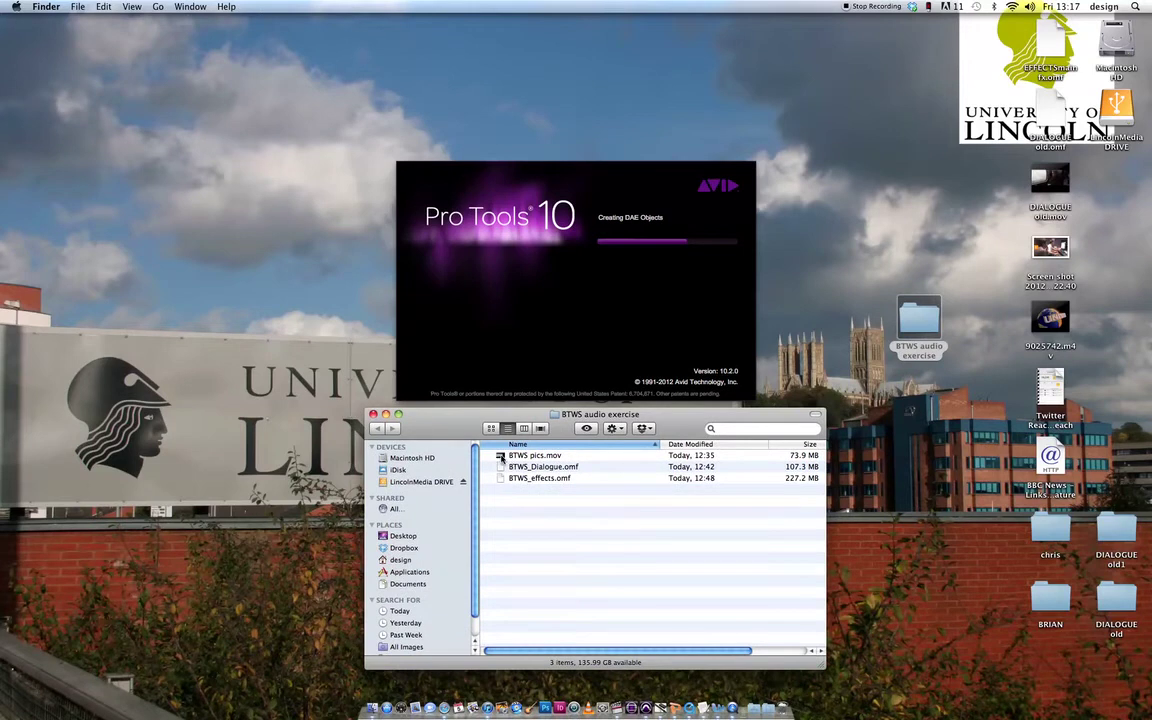
- Select BTWS pics.mov, BTWS_Dialogue.omf and BTWS_effects.omf, then return to Pro Tools
left_click(501, 457)
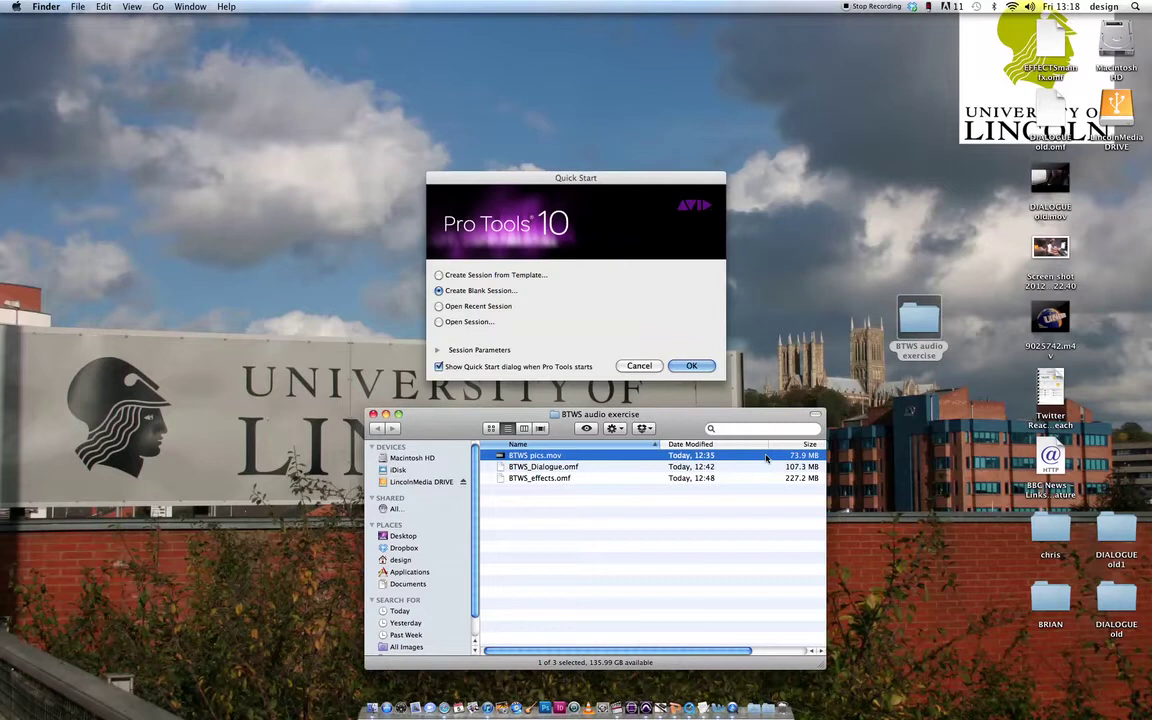
left_click(501, 467)
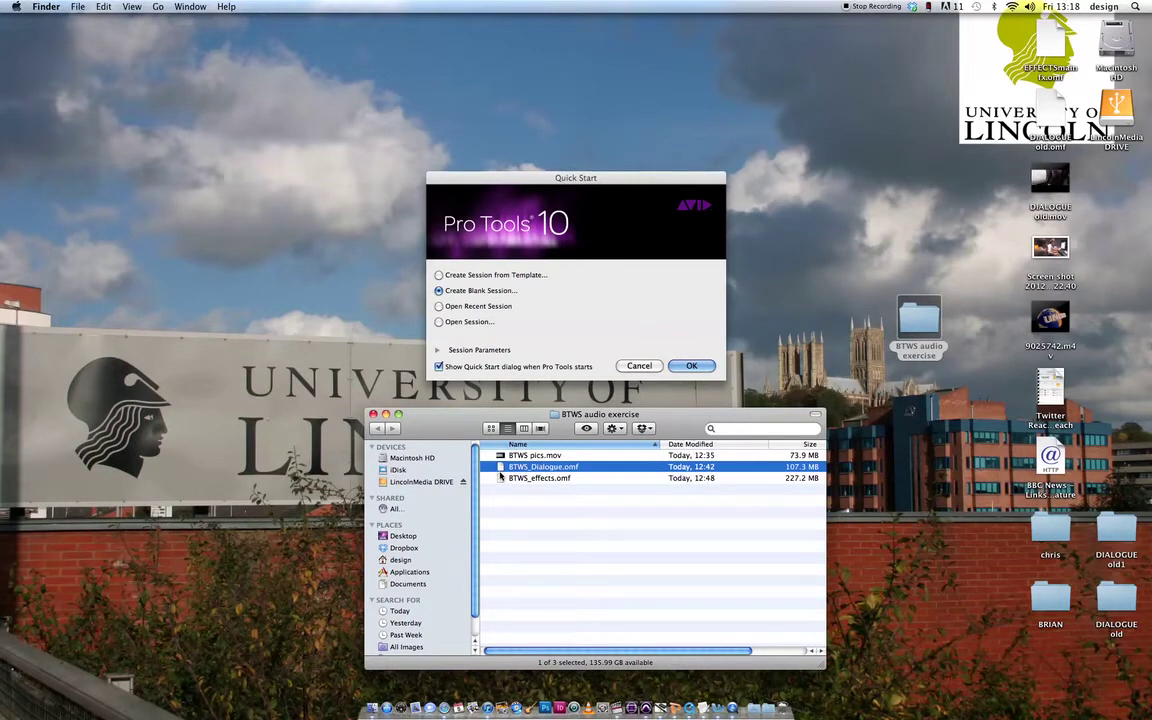
left_click(501, 479)
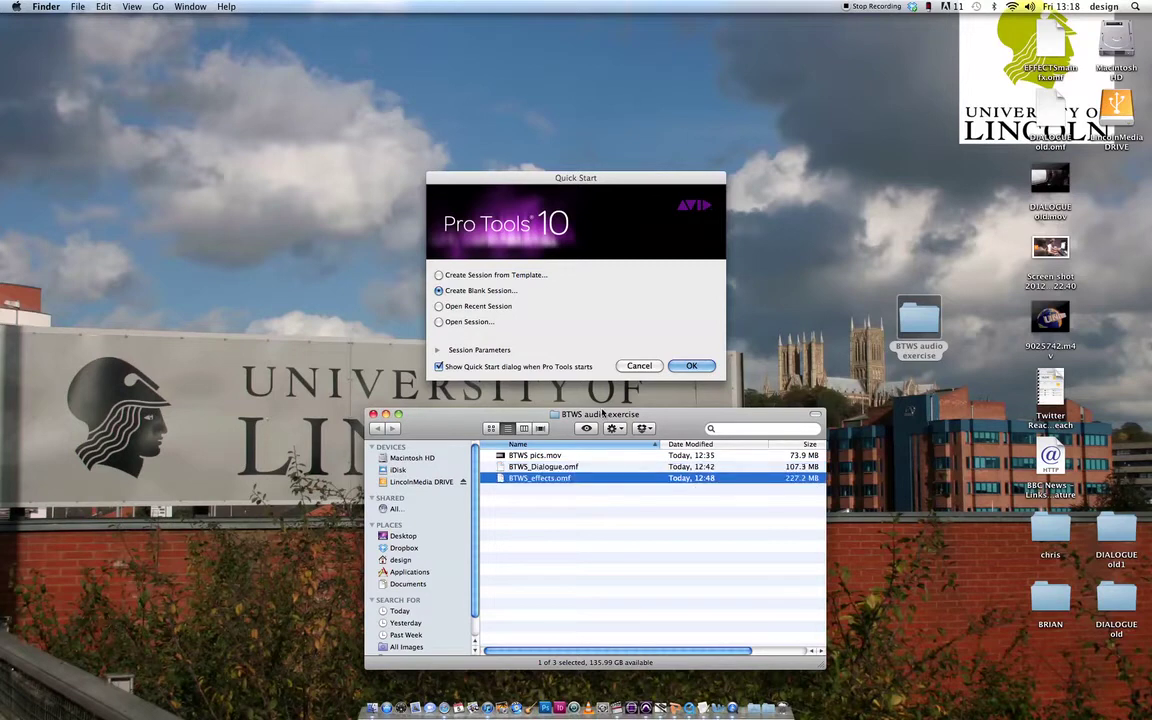
left_click(590, 345)
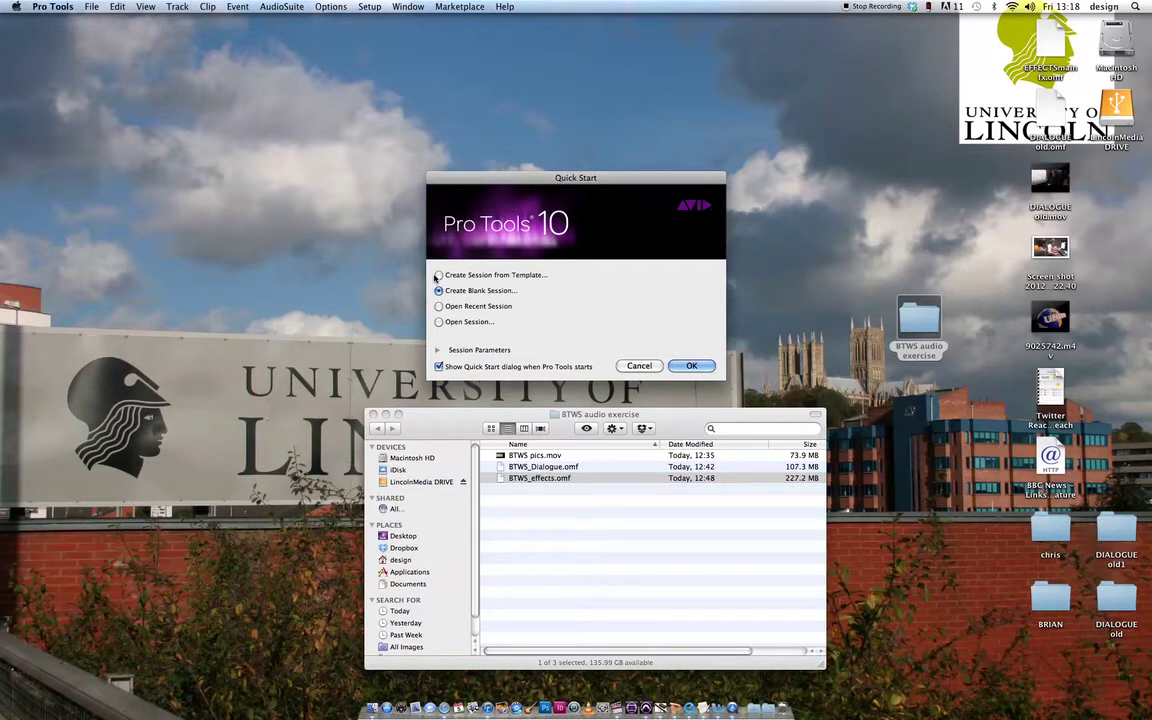
- Create a blank session and save it as BTWS_5thOct on the Desktop
left_click(690, 366)
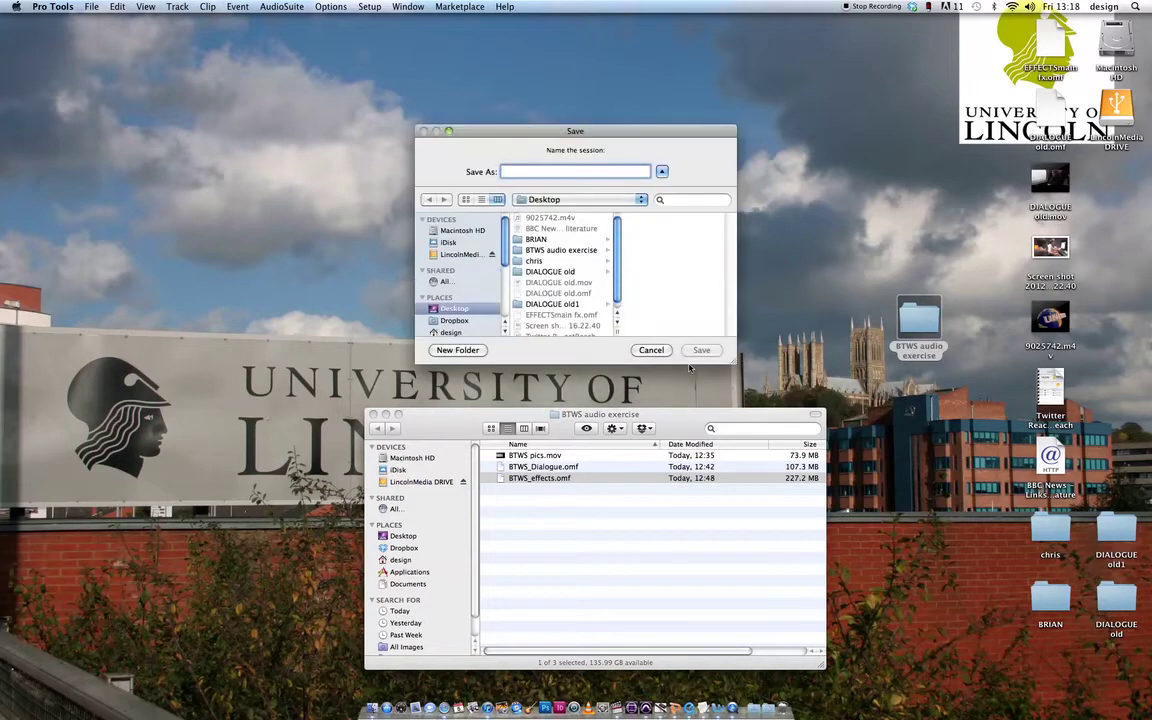
left_click_drag(519, 130, 497, 44)
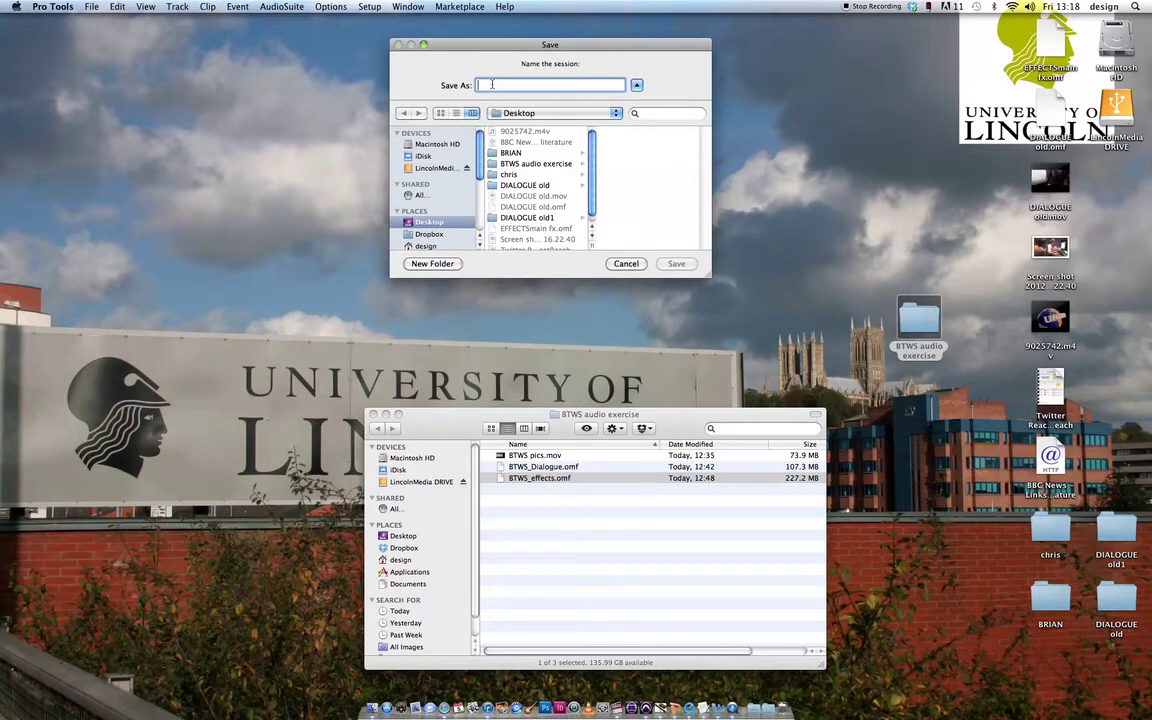
type("BTWS")
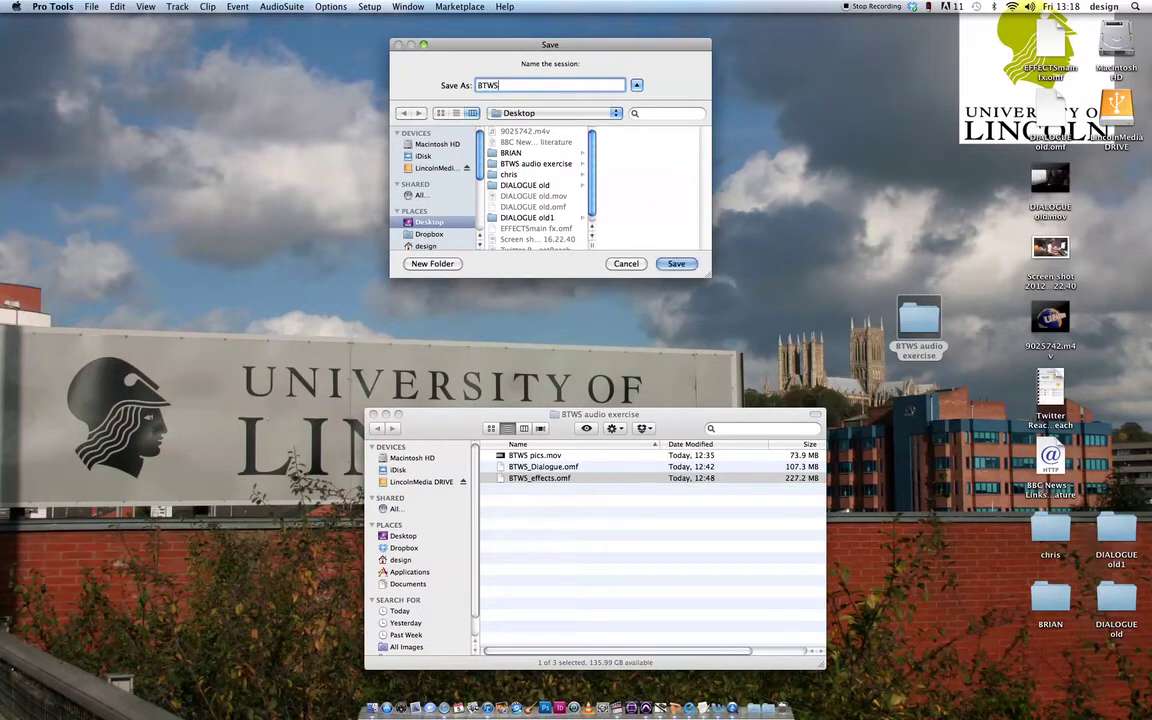
type("_5thOct")
left_click(676, 263)
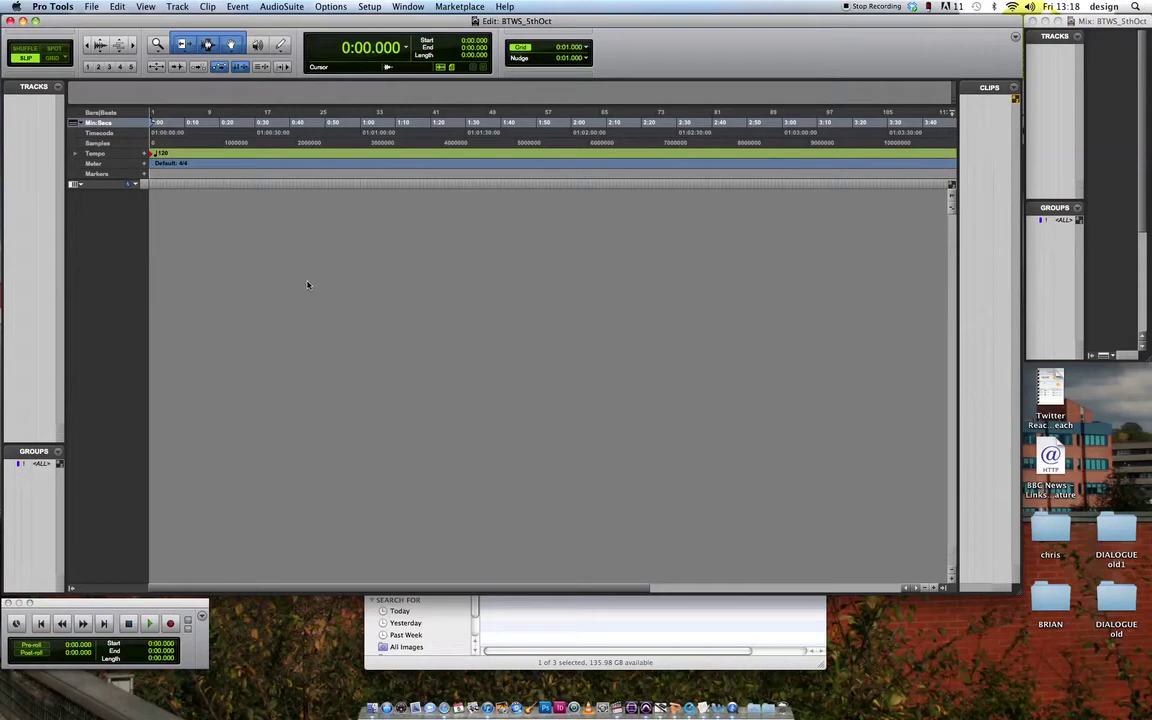
- Switch the main counter to Timecode and add 16 new mono audio tracks
left_click(405, 47)
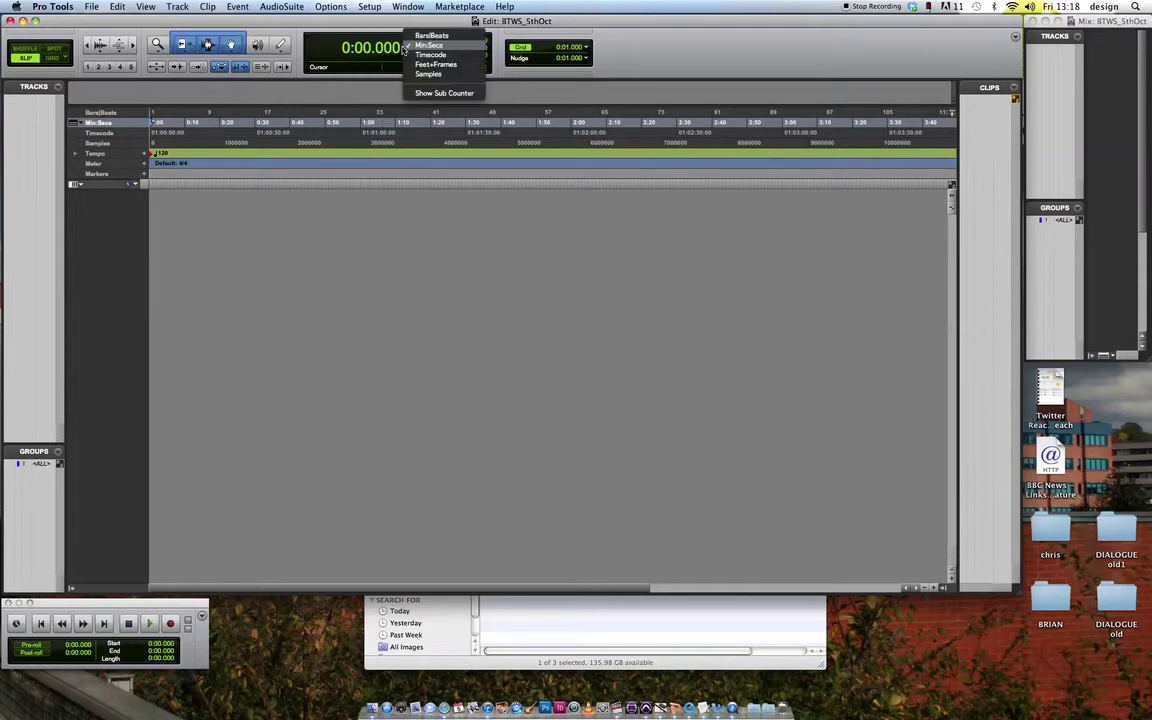
left_click(430, 55)
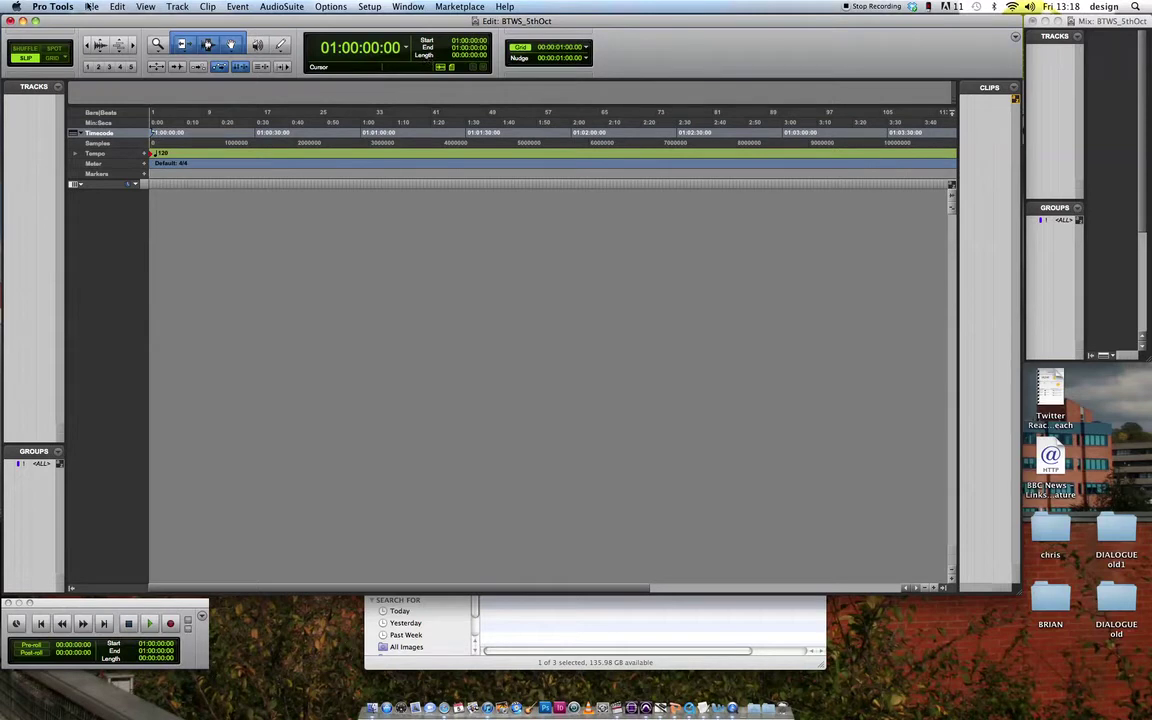
left_click(176, 7)
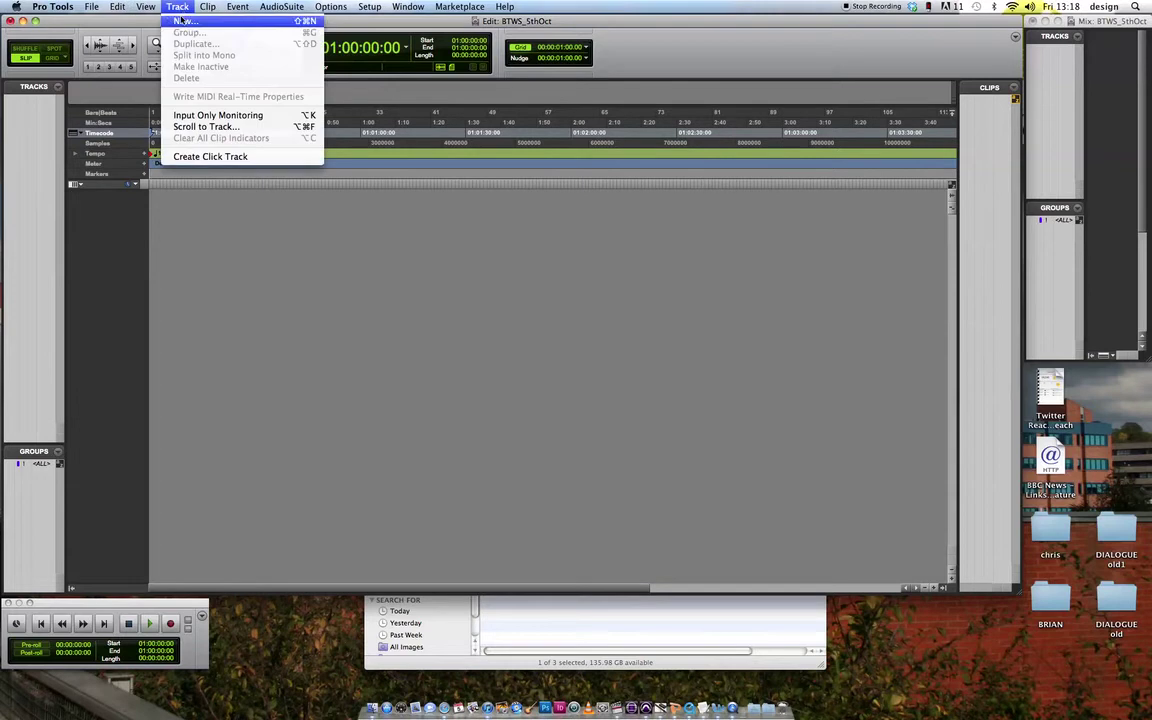
left_click(190, 18)
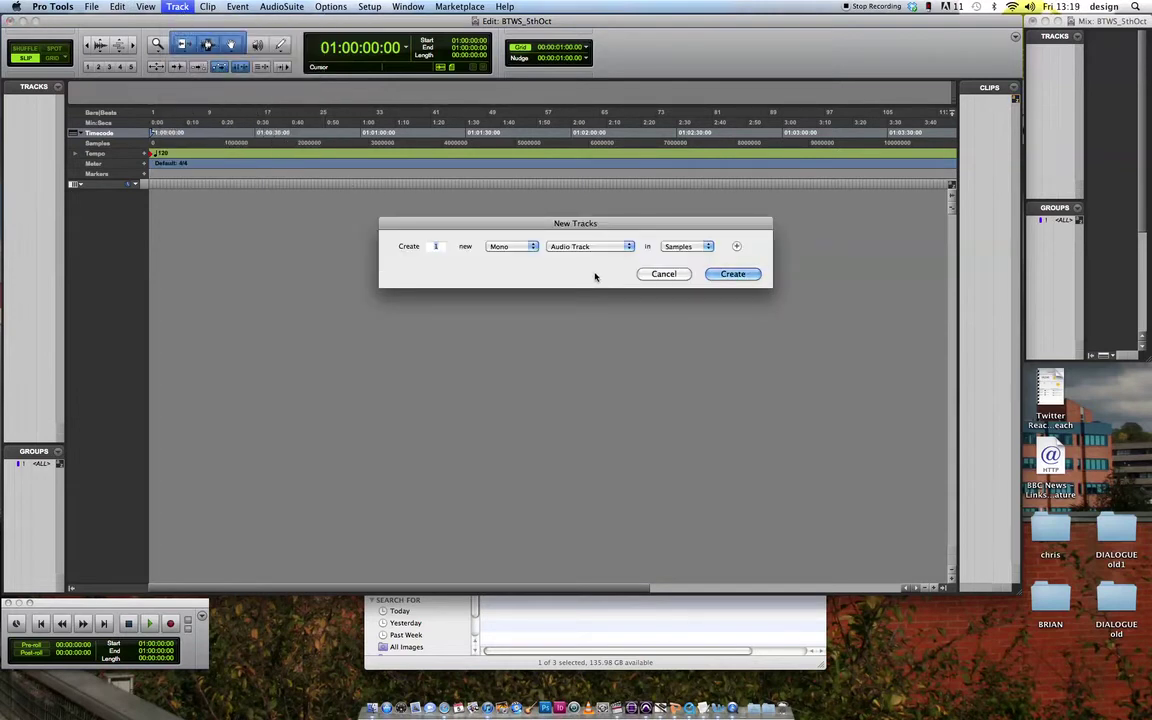
type("16")
left_click(722, 276)
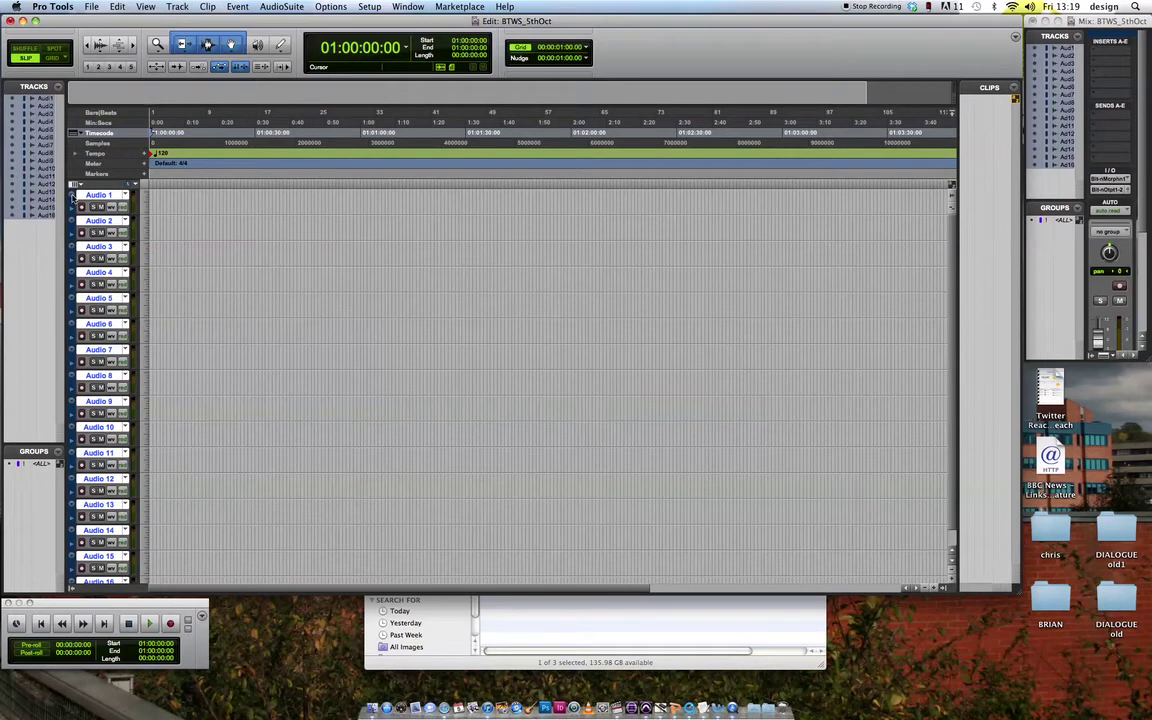
right_click(75, 198)
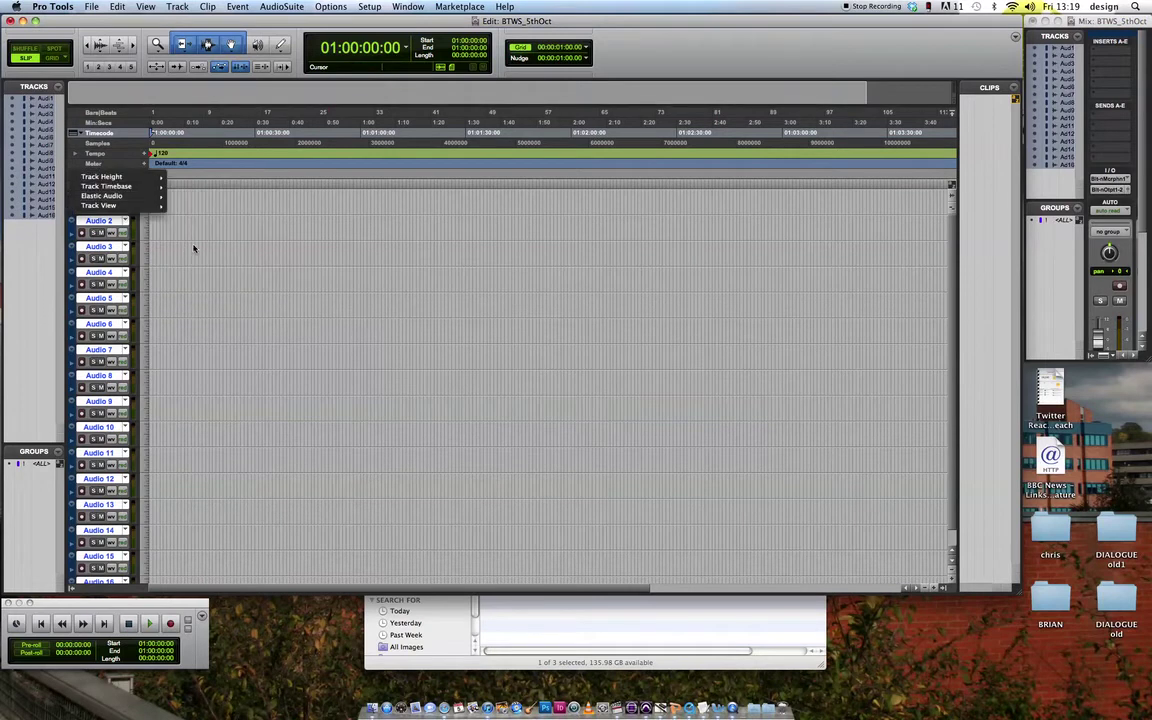
left_click(190, 245)
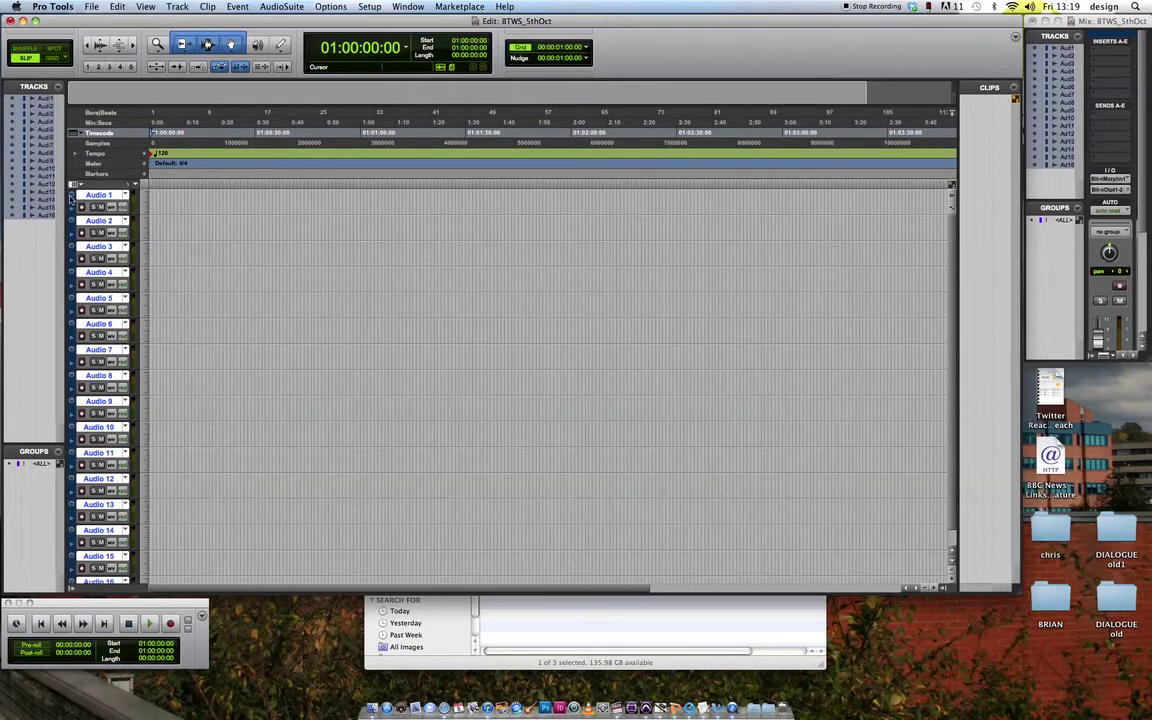
right_click(73, 198)
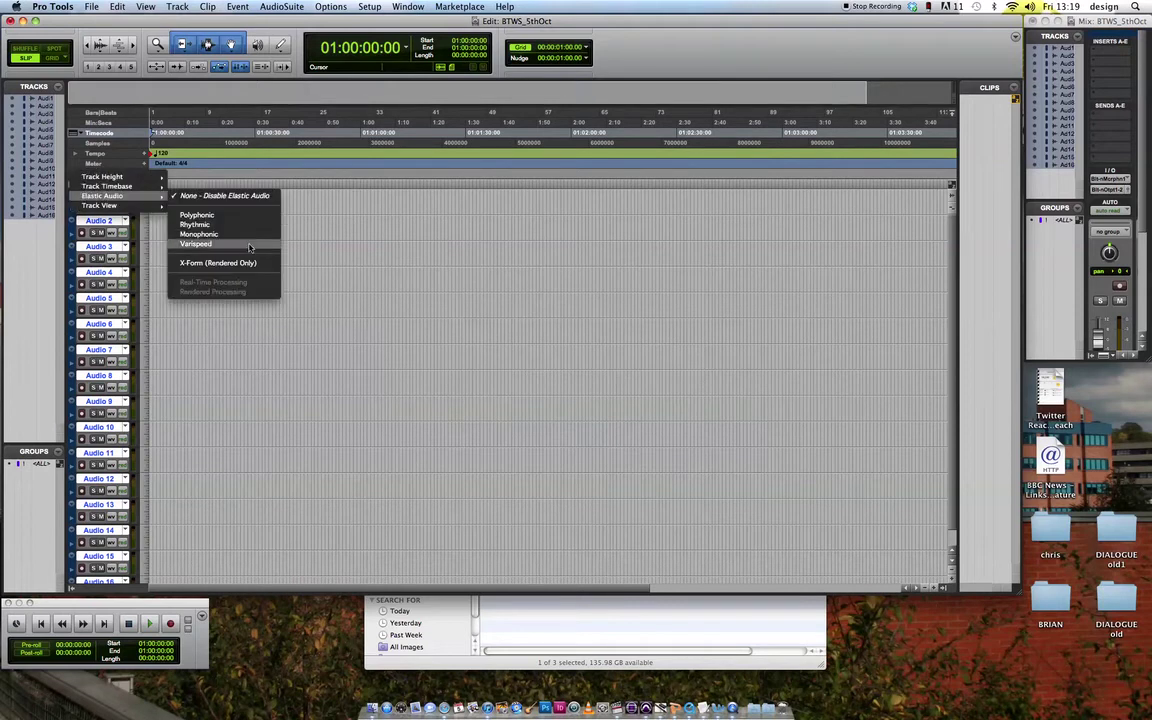
left_click(342, 252)
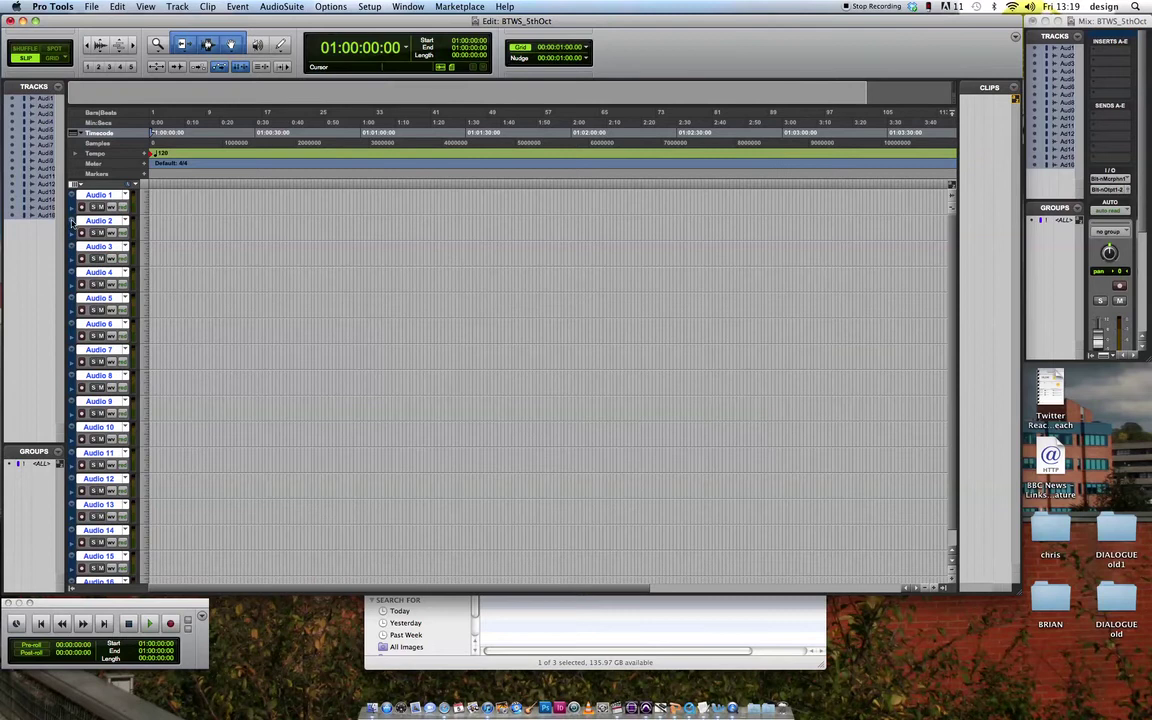
right_click(73, 222)
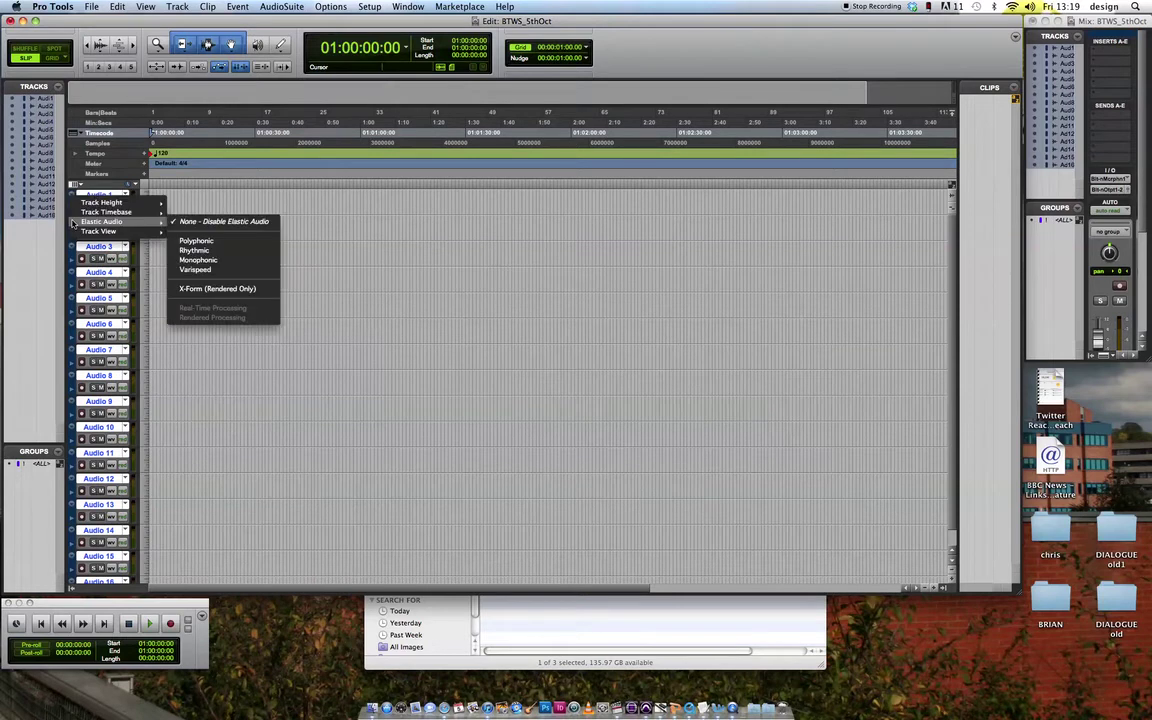
mouse_move(88, 210)
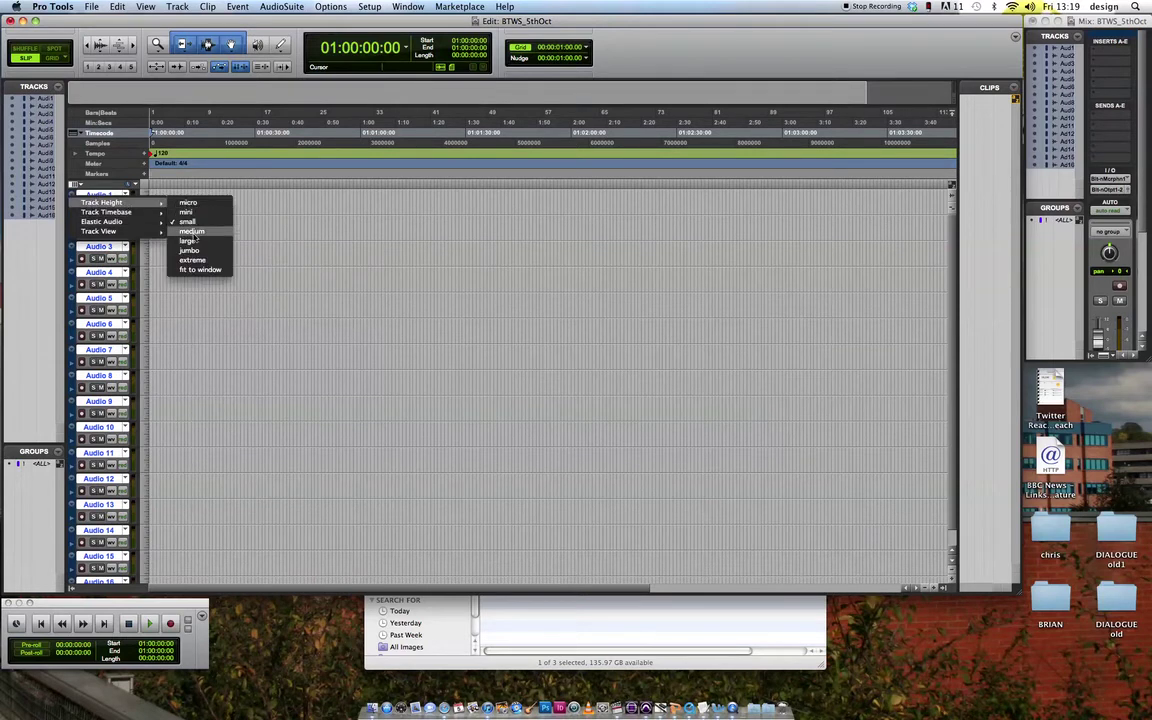
left_click(193, 240)
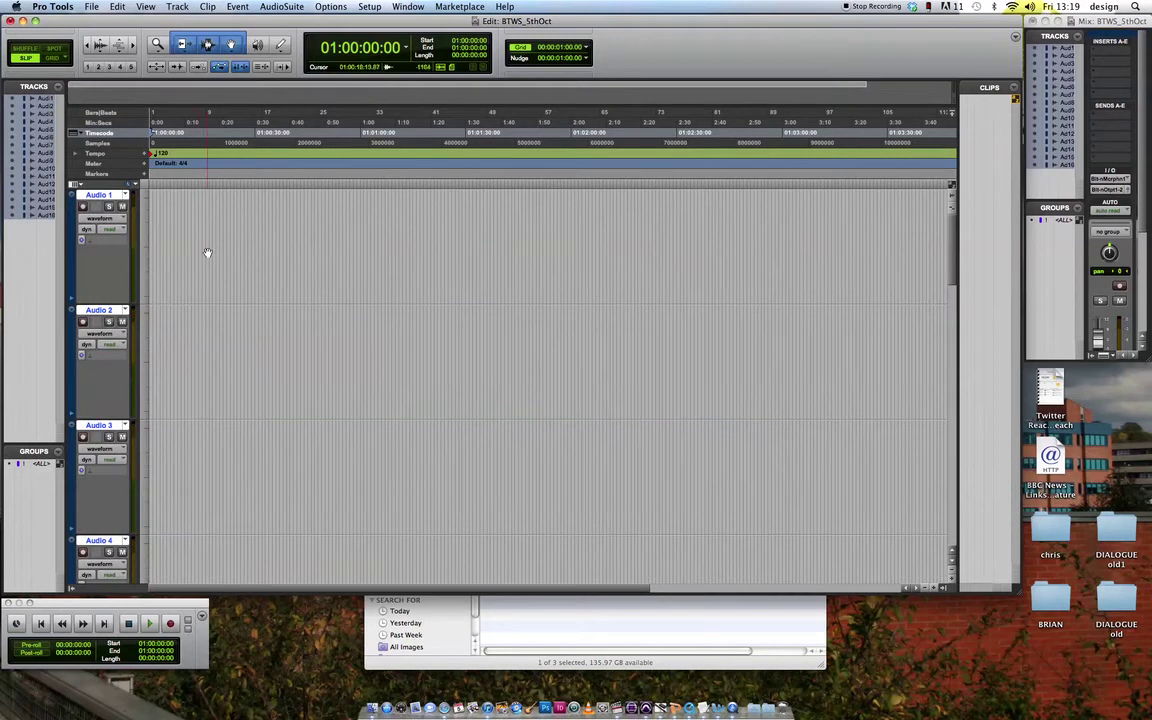
left_click(72, 197)
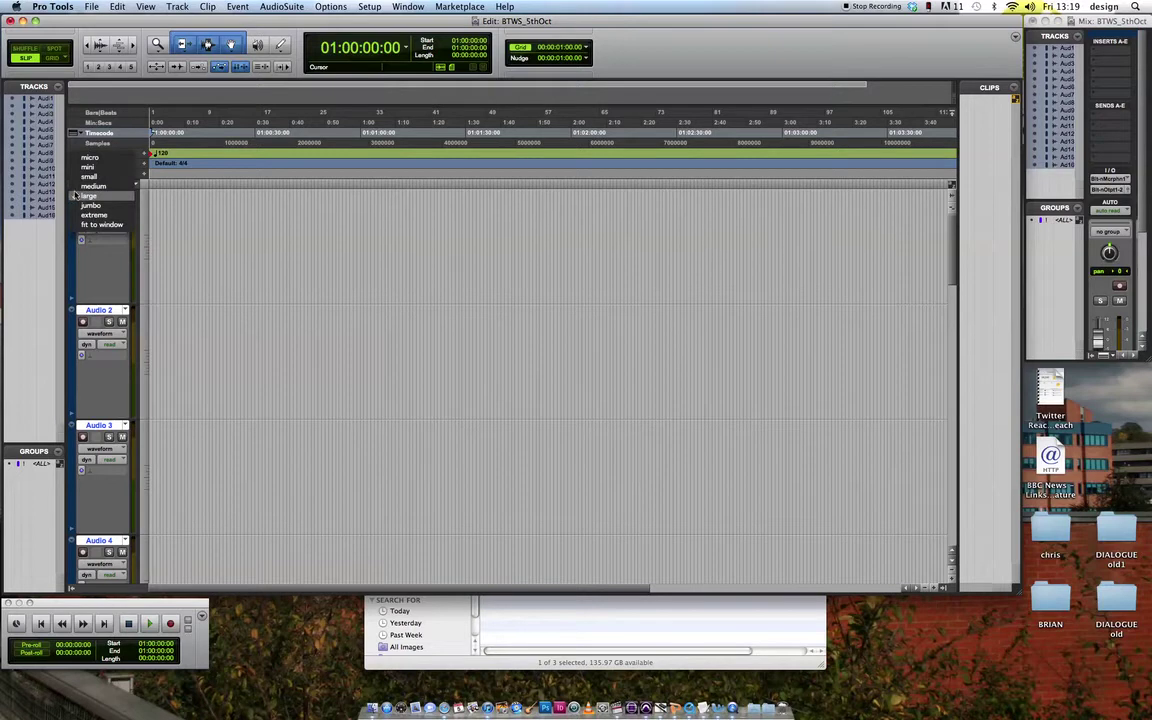
left_click(86, 167)
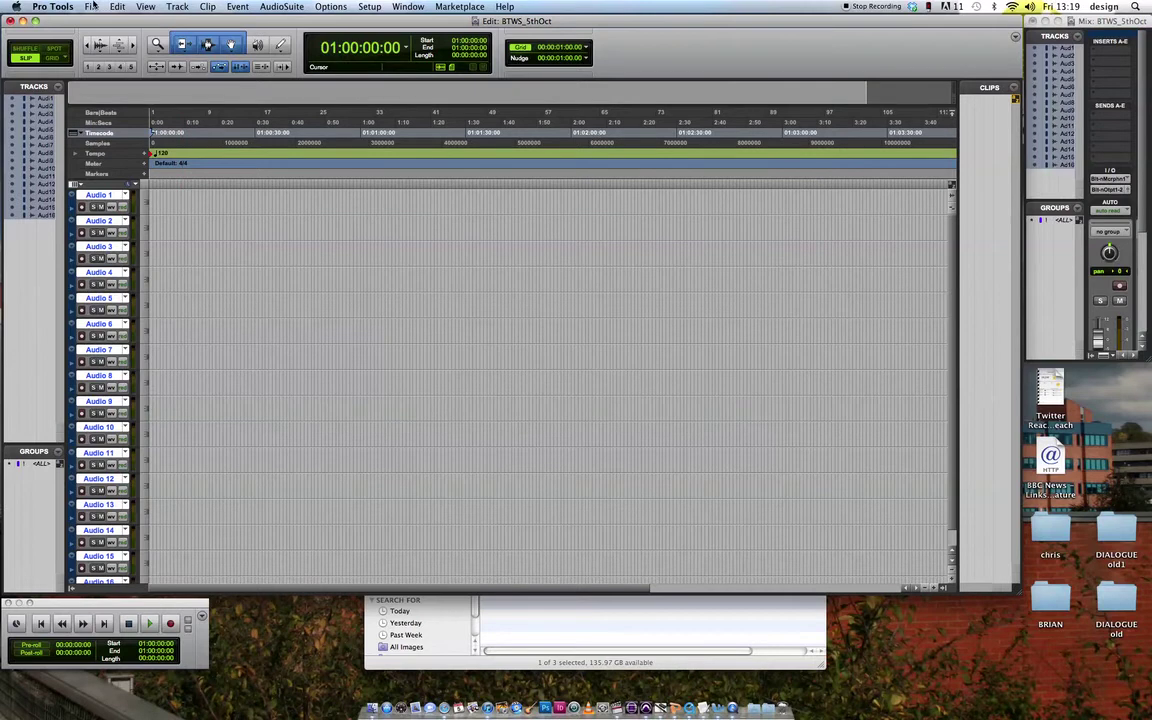
- Import BTWS pics.mov from the BTWS audio exercise folder as video, placed at Session Start
left_click(90, 7)
mouse_move(185, 172)
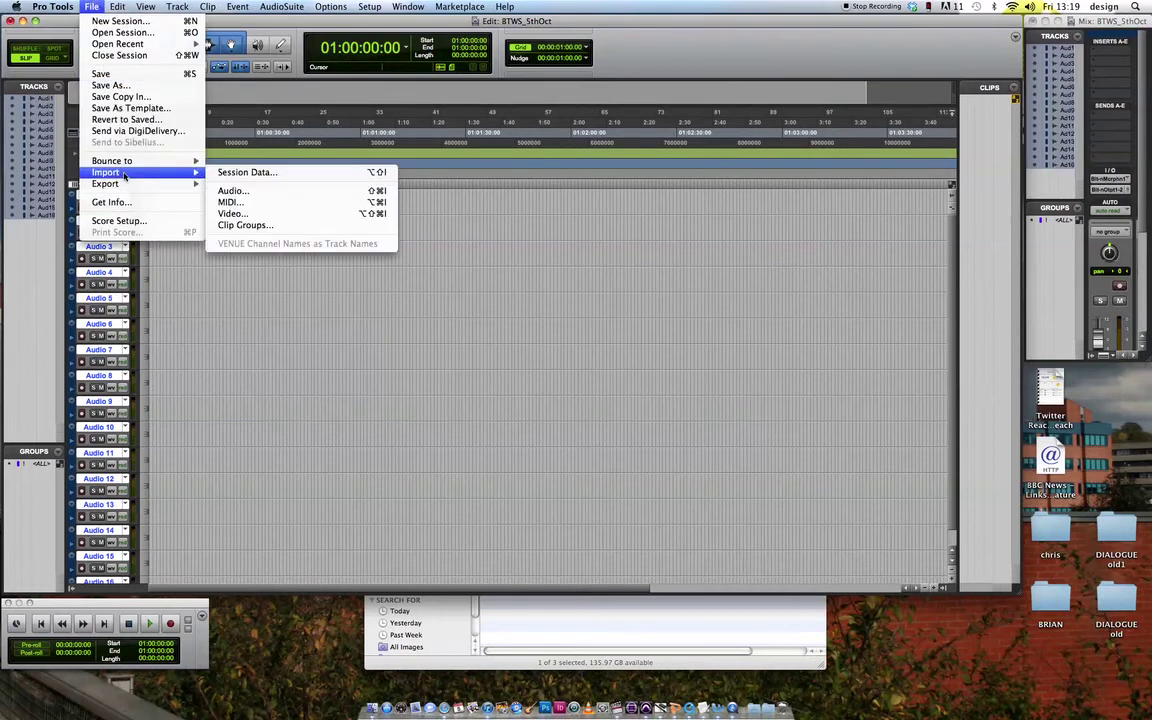
left_click(232, 214)
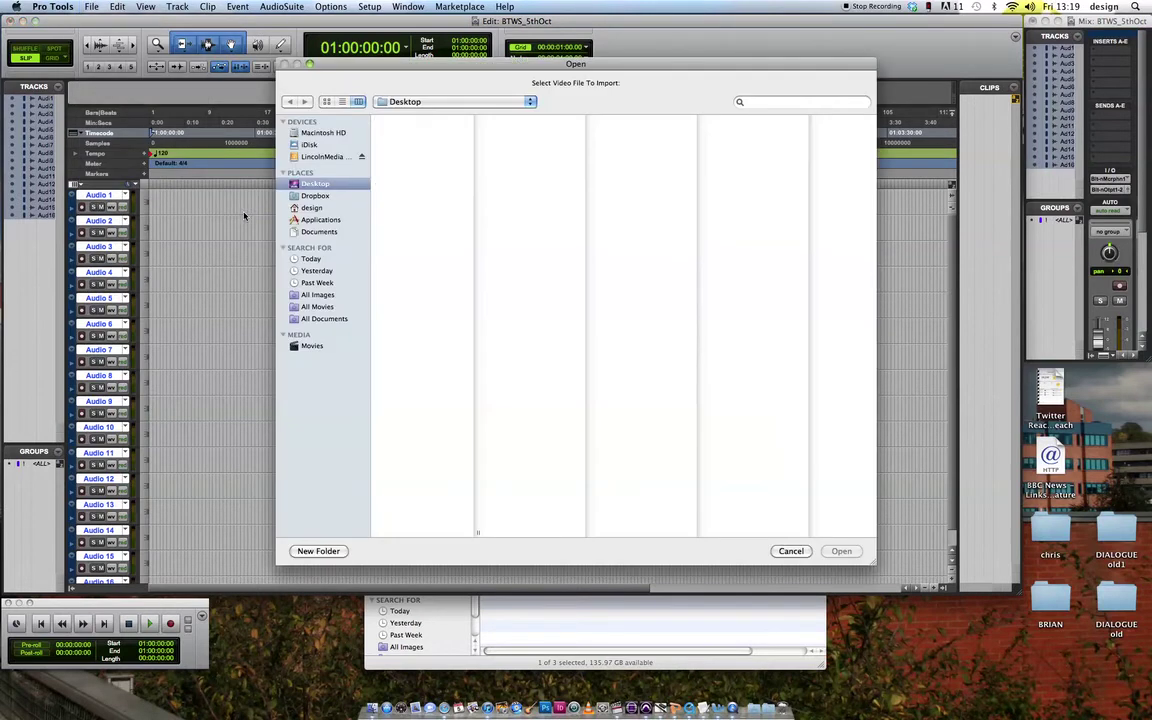
left_click(380, 162)
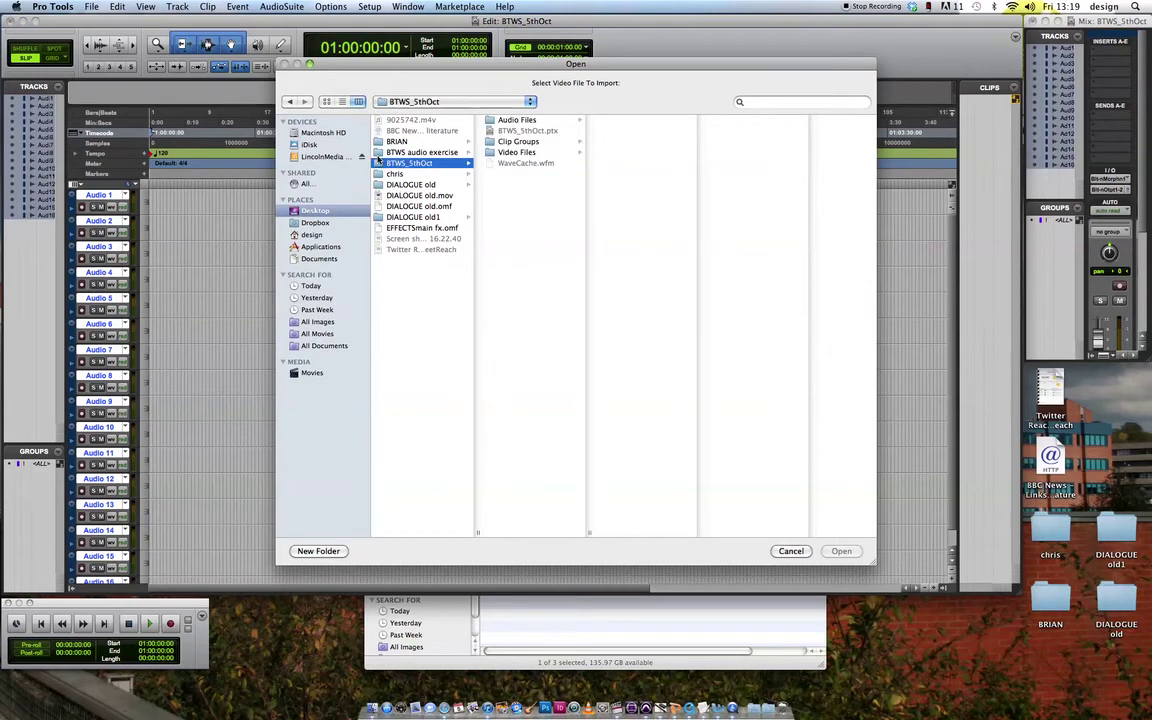
left_click(385, 152)
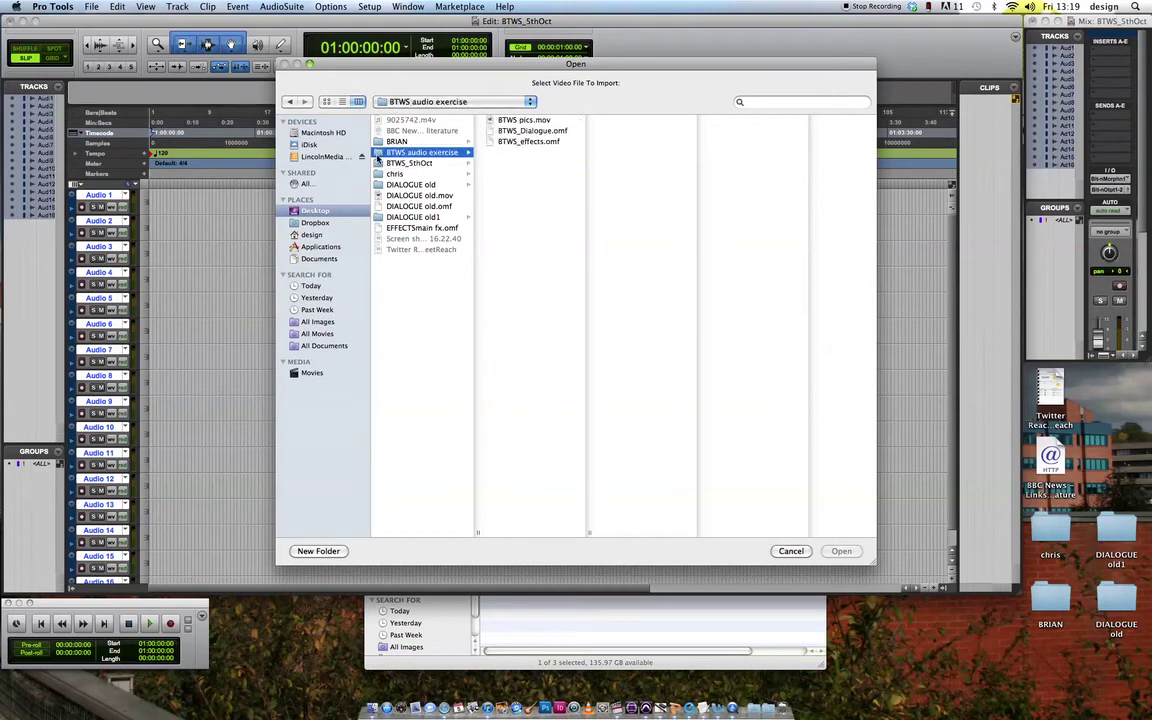
left_click(494, 121)
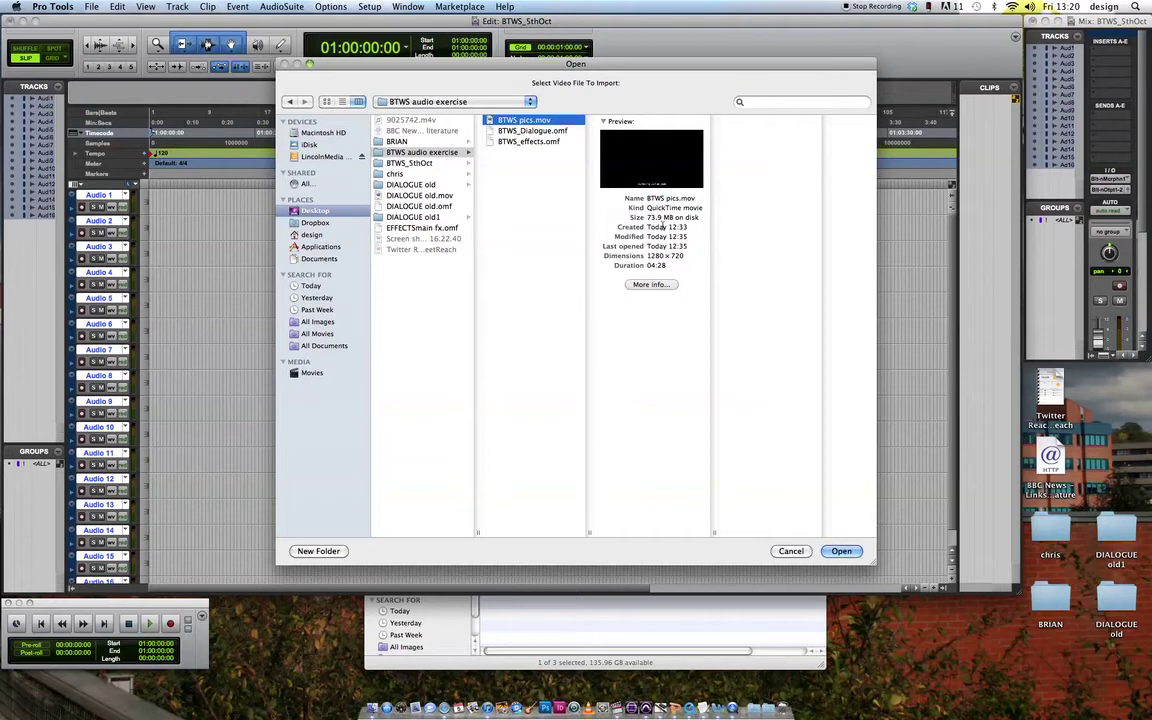
left_click(837, 552)
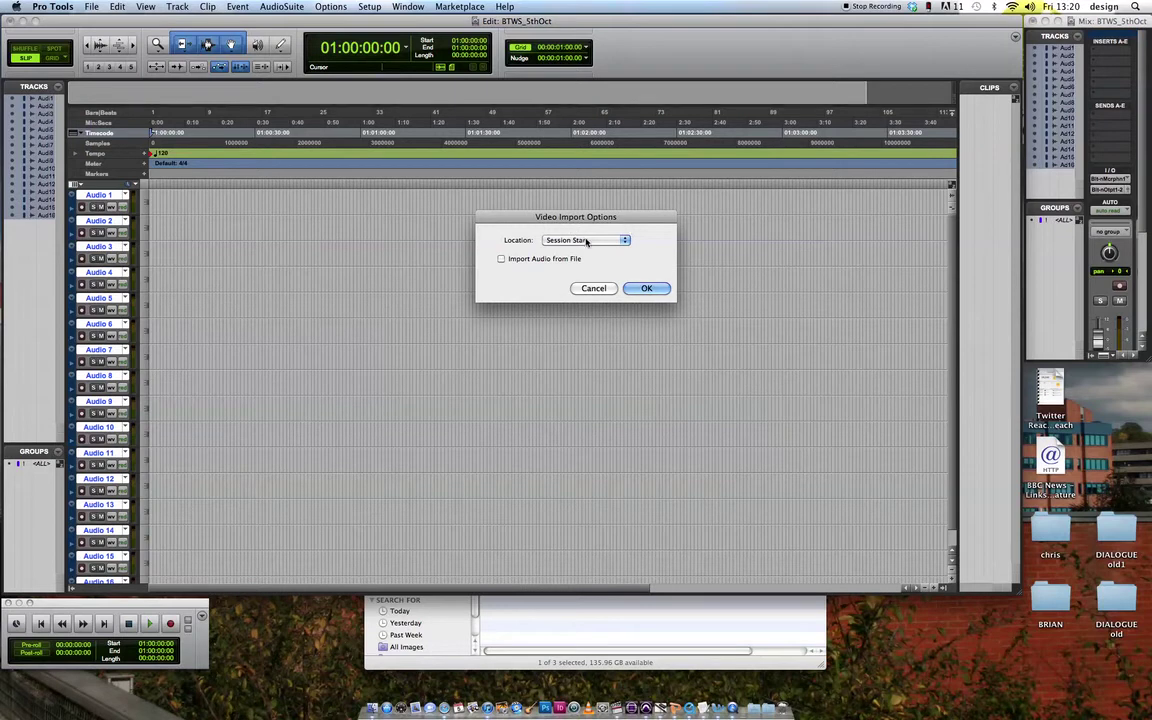
left_click(588, 241)
left_click(642, 240)
- Confirm the video import and shrink the video viewer, parking it at the upper right
left_click(650, 288)
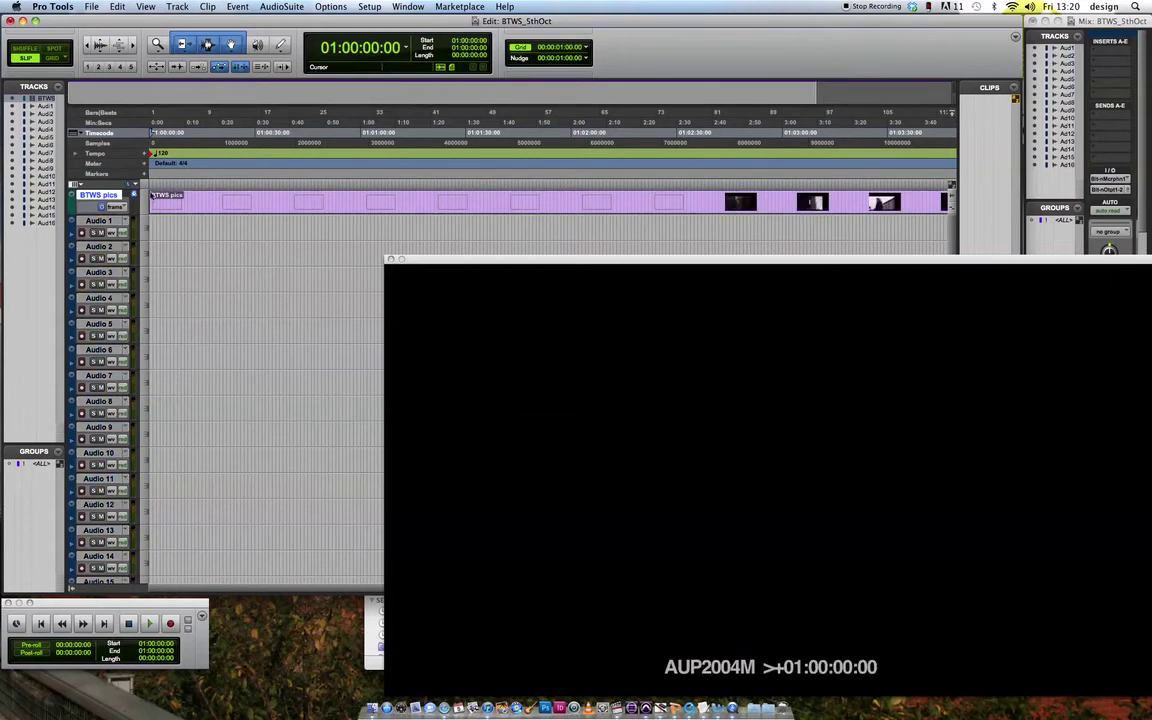
left_click_drag(470, 258, 306, 143)
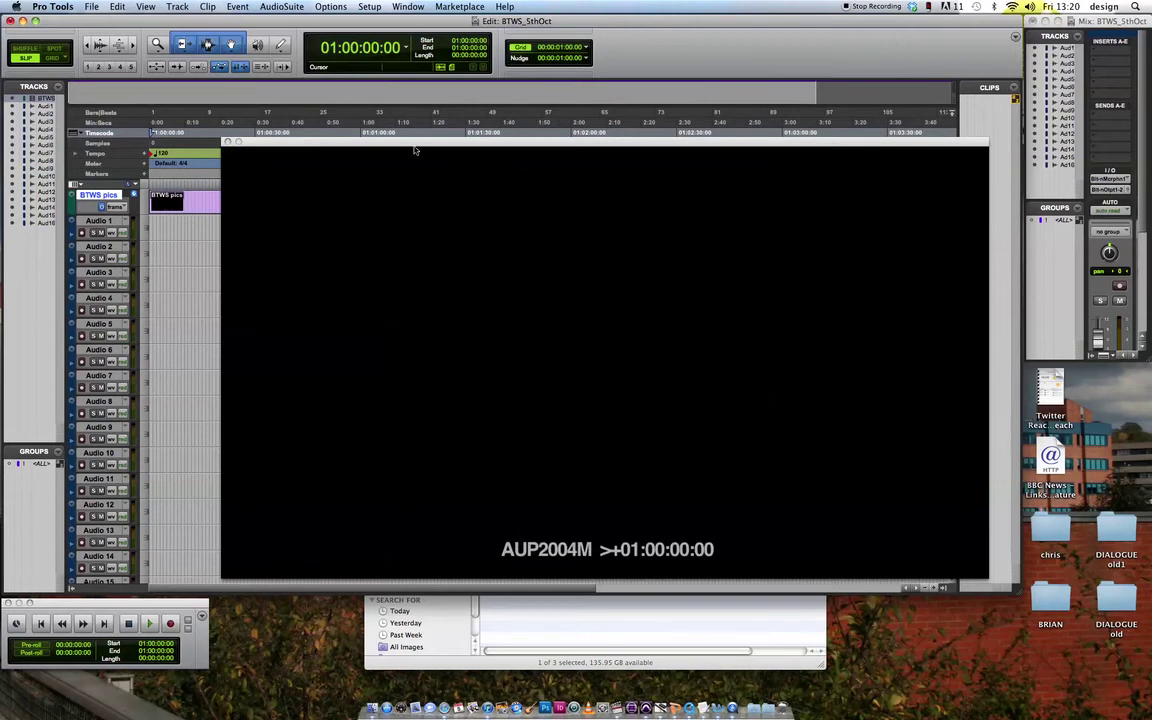
left_click_drag(414, 147, 345, 243)
left_click_drag(237, 165, 525, 125)
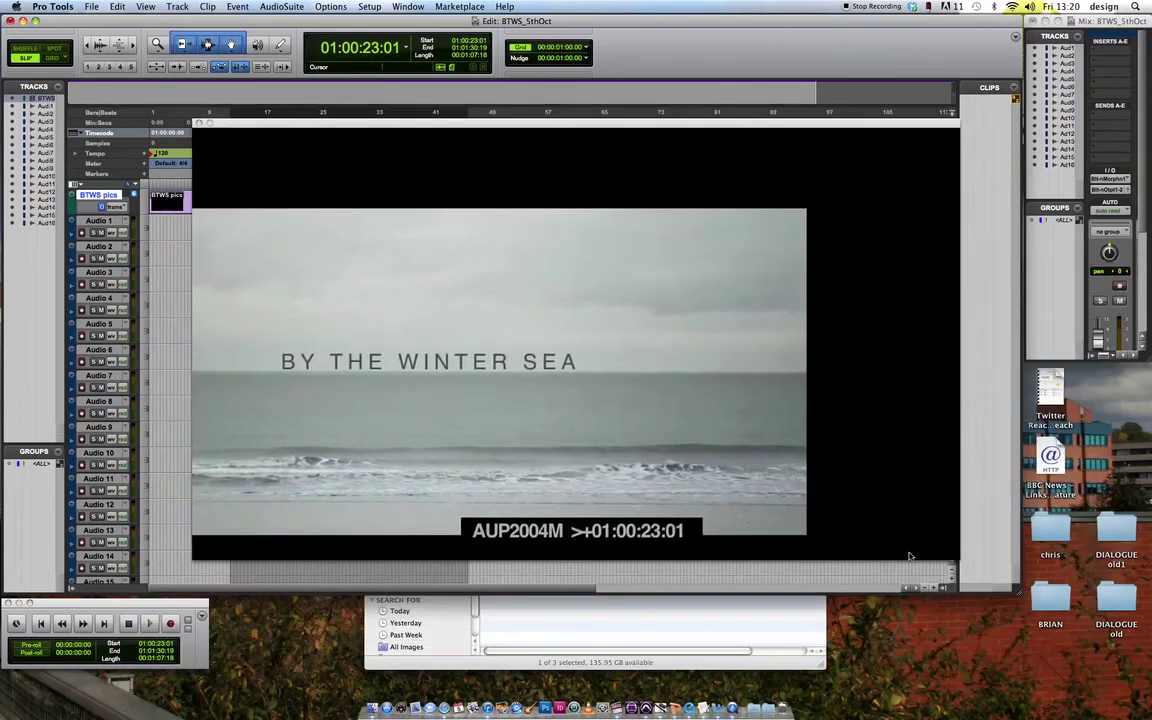
left_click_drag(957, 558, 455, 270)
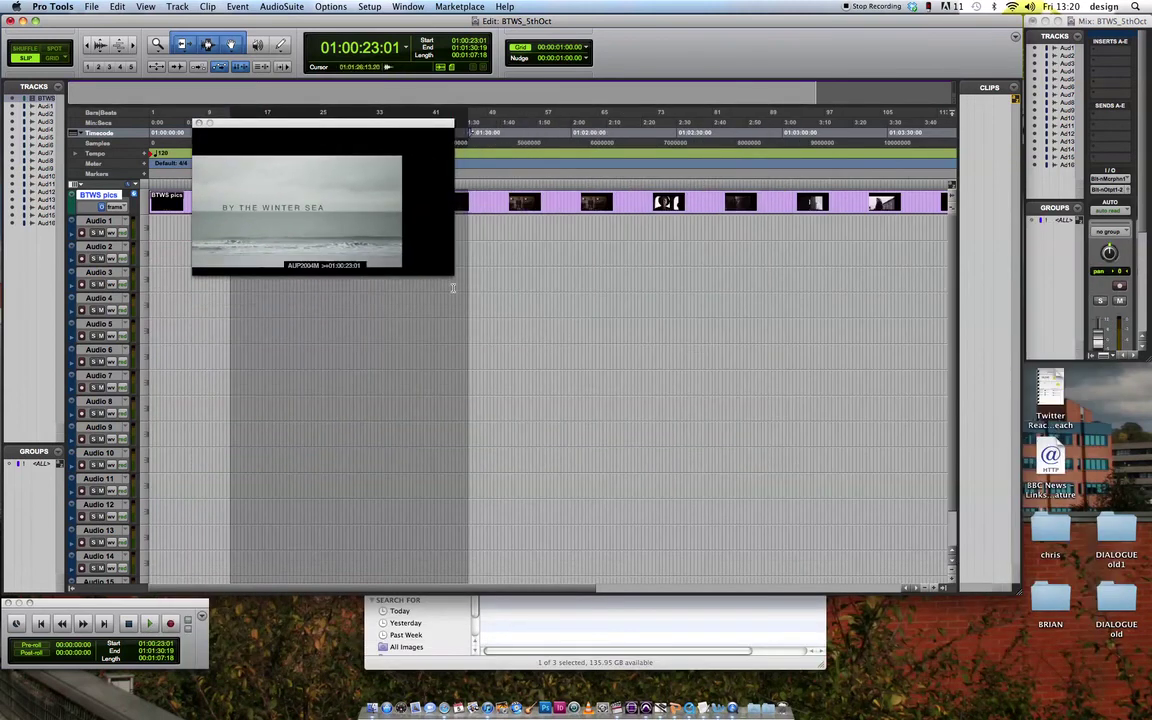
left_click_drag(386, 125, 929, 44)
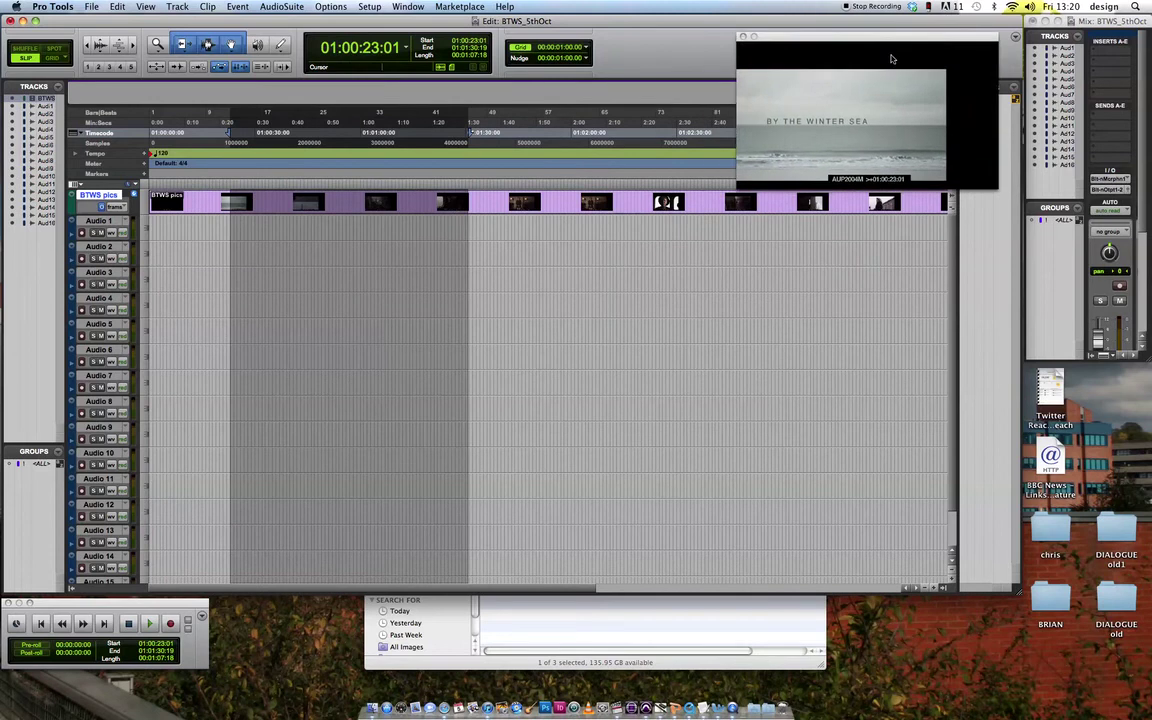
- Keep the viewer open and clear the selection, leaving the playhead at 01:00:11:19
left_click(370, 6)
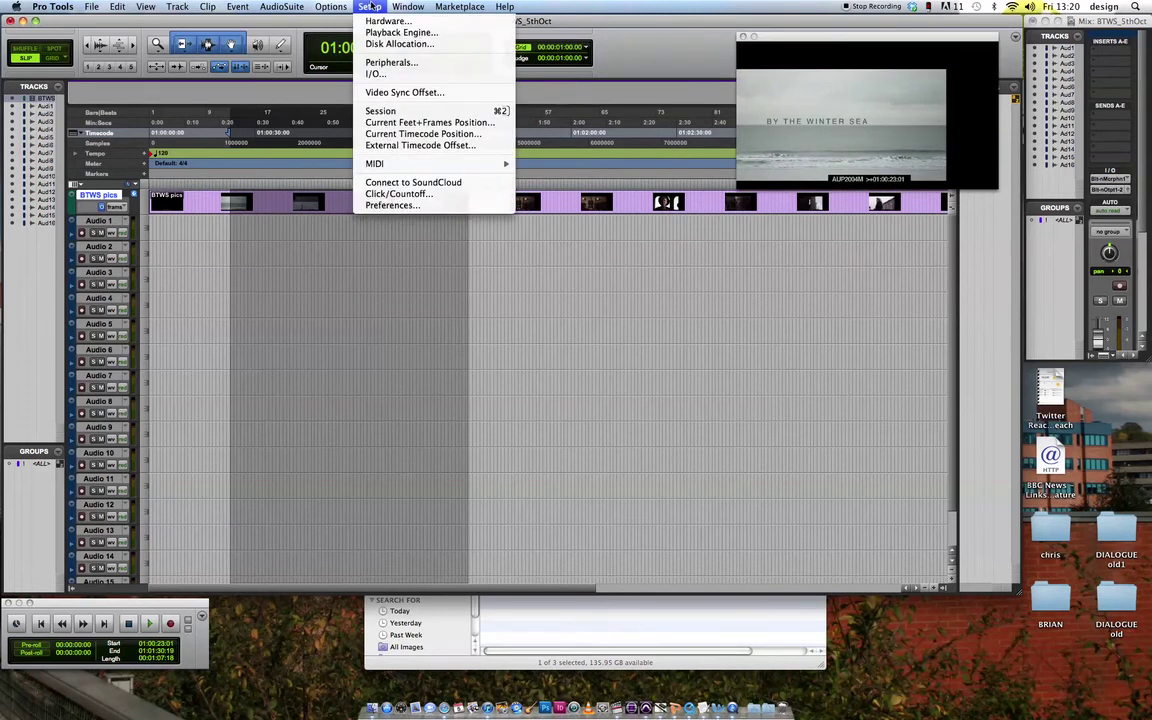
mouse_move(409, 6)
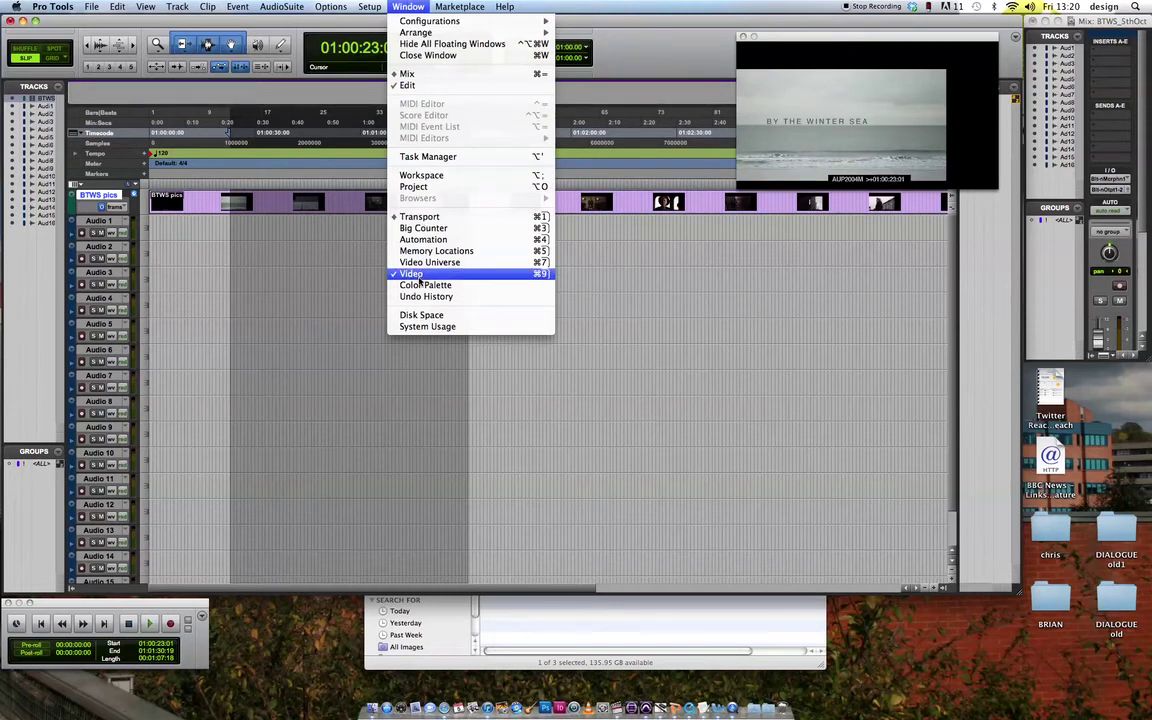
left_click(380, 394)
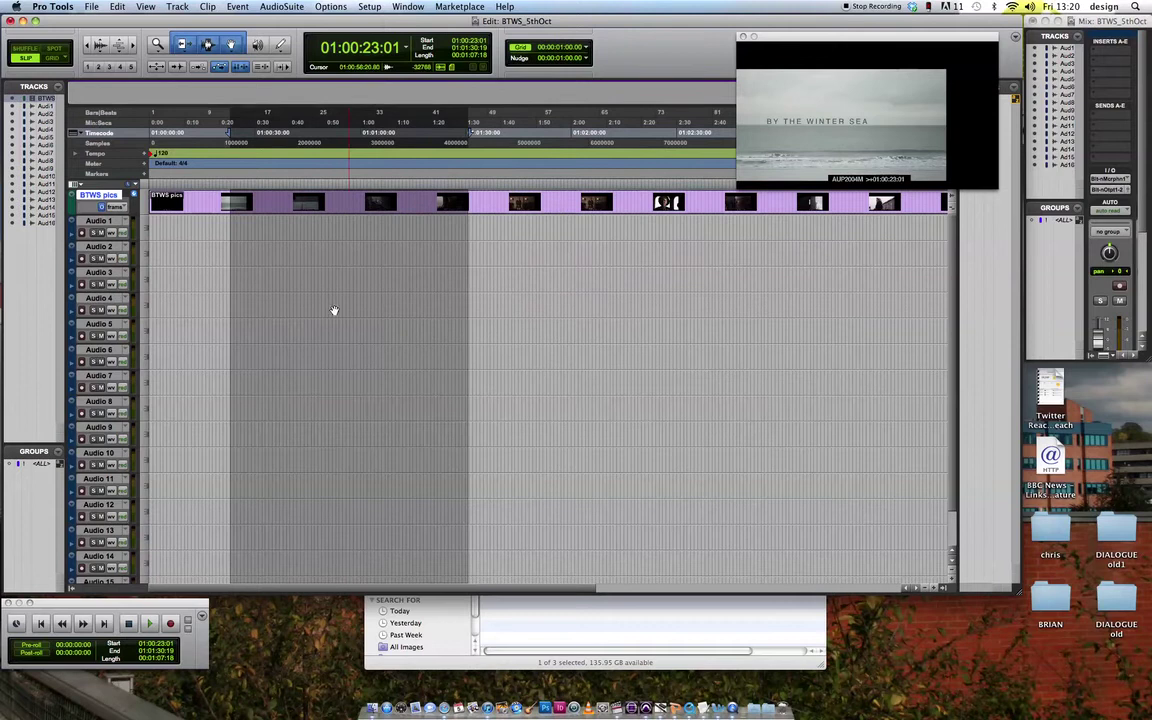
left_click(190, 185)
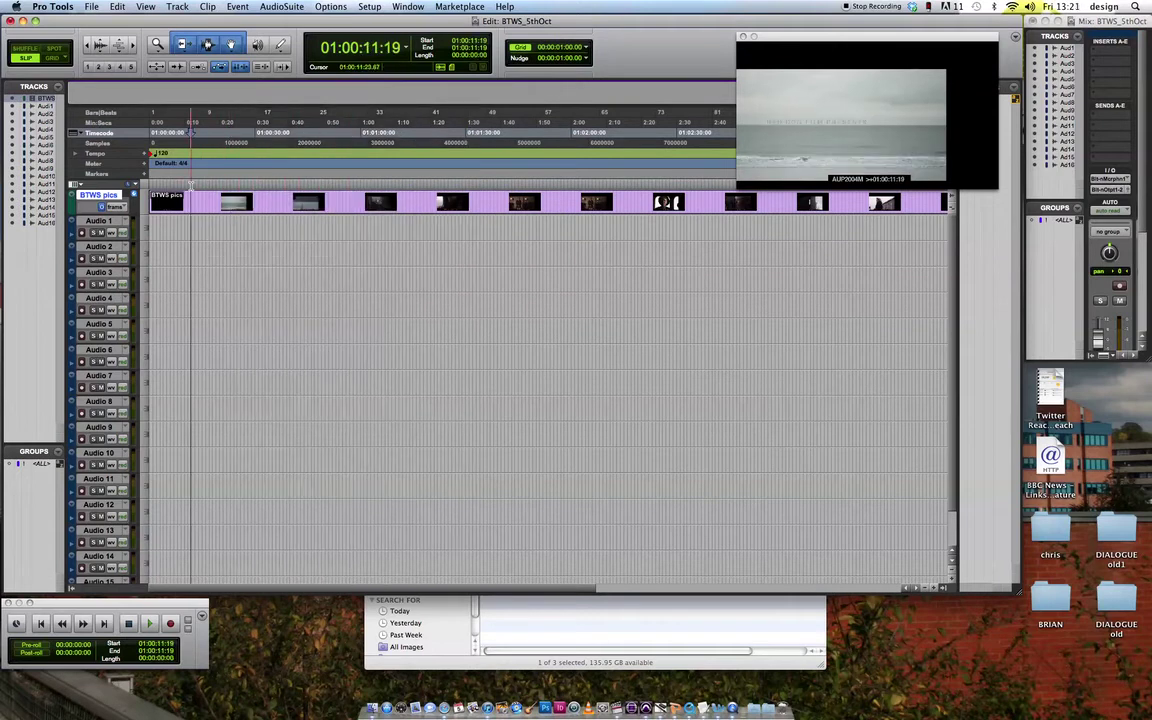
- Start a session data import and pick BTWS_Dialogue.omf from the BTWS audio exercise folder
left_click(91, 7)
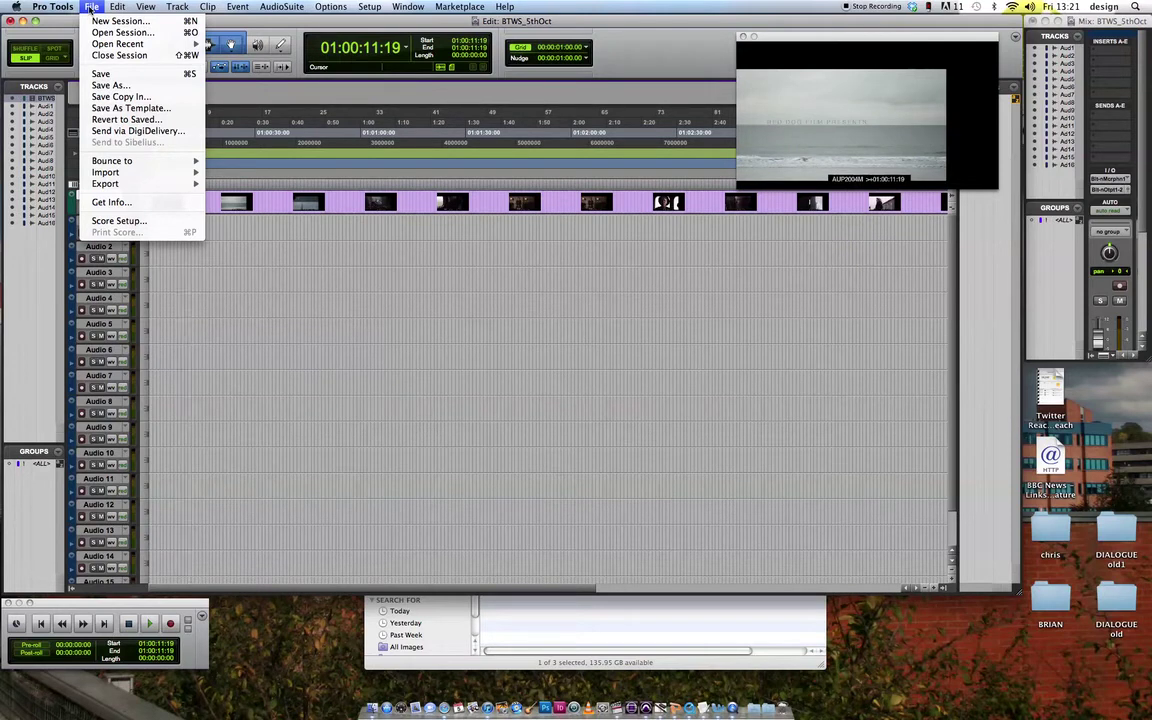
mouse_move(112, 176)
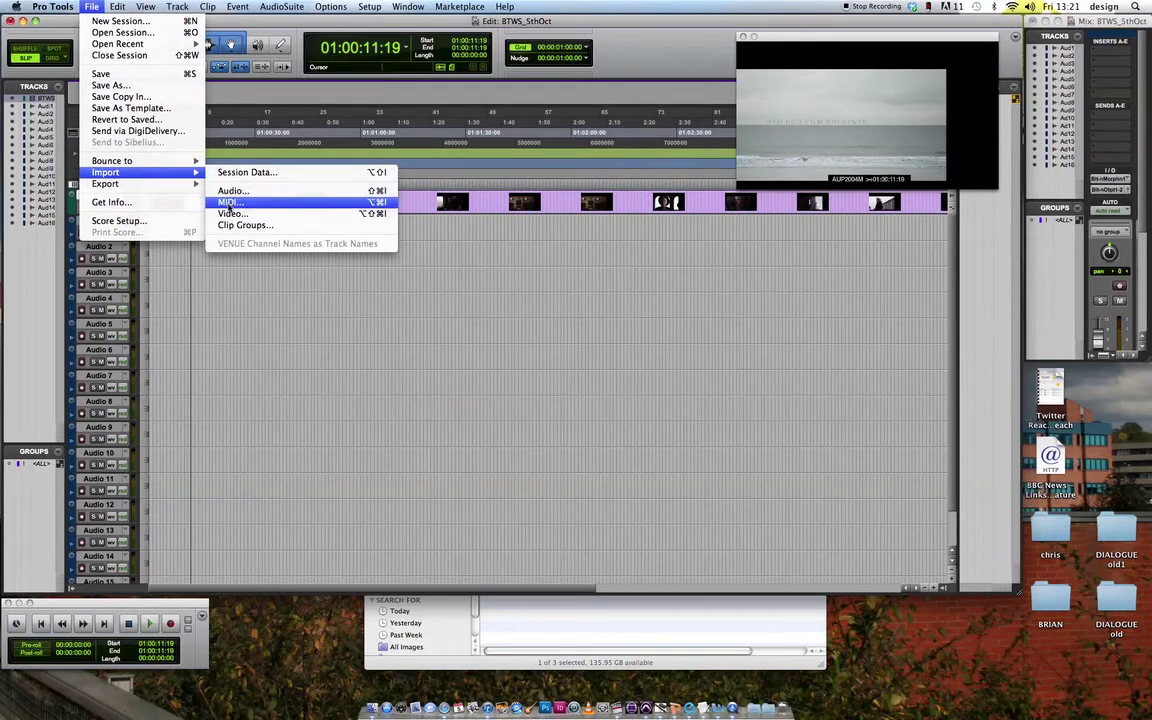
left_click(236, 174)
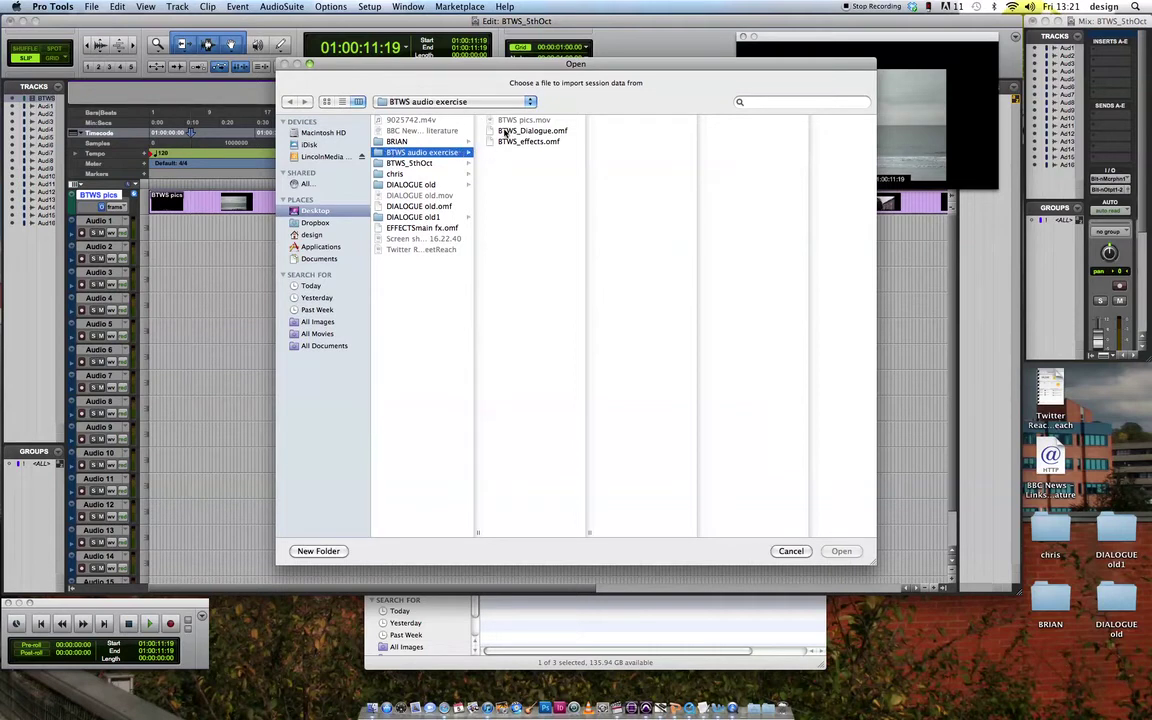
left_click(505, 133)
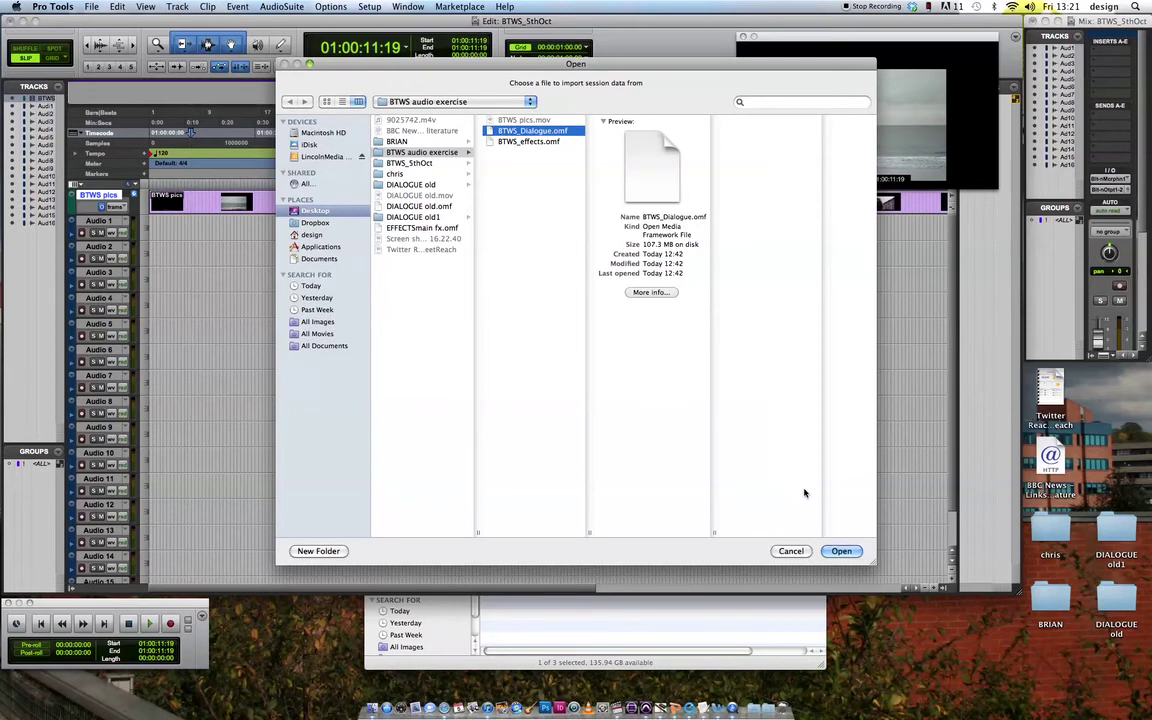
- Map the dialogue OMF's start timecode to 01:00:00:00, keeping Link to source media
left_click(841, 551)
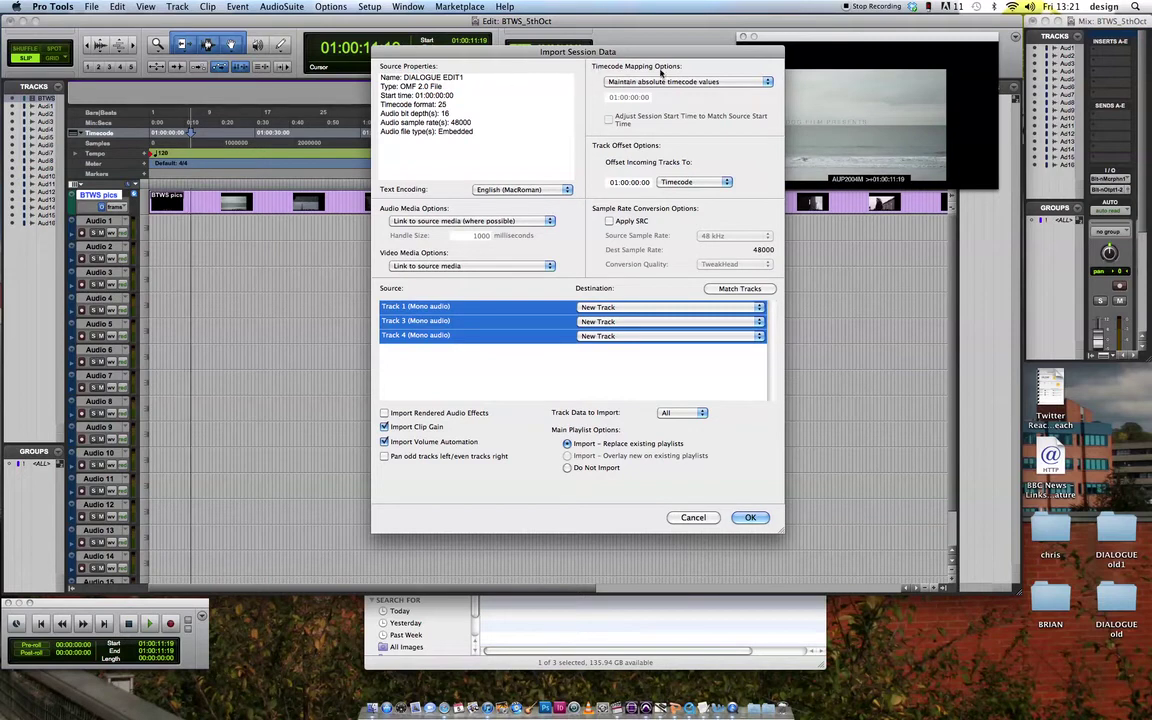
left_click(660, 81)
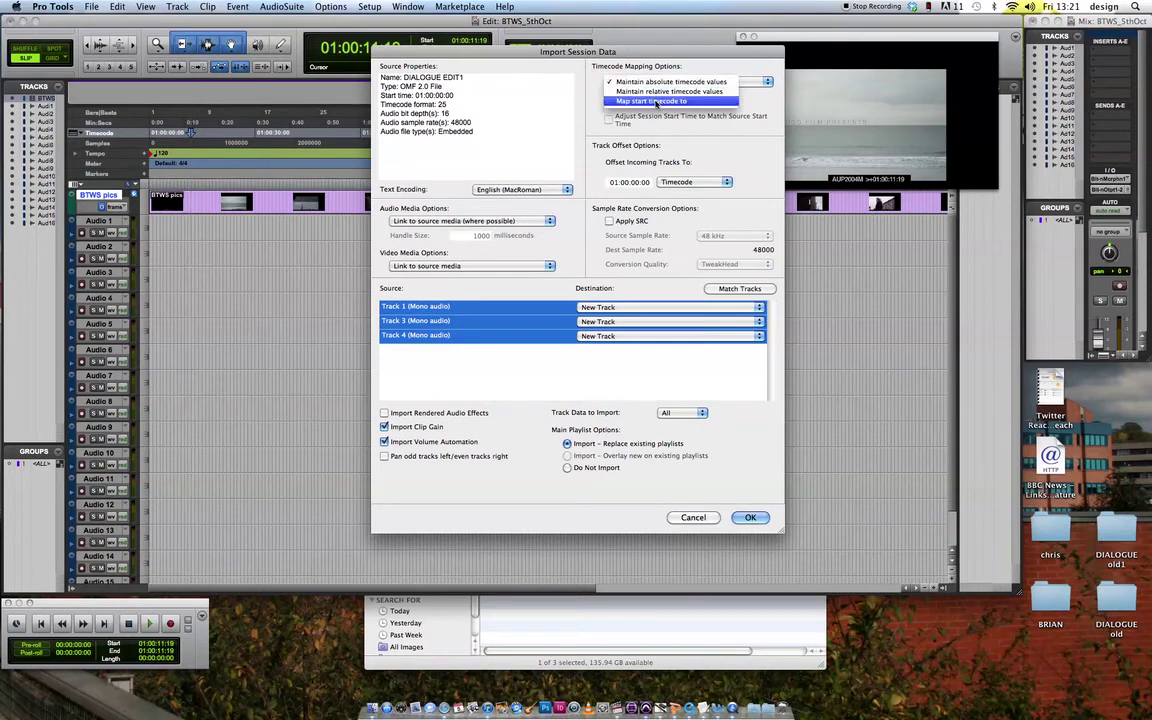
left_click(656, 101)
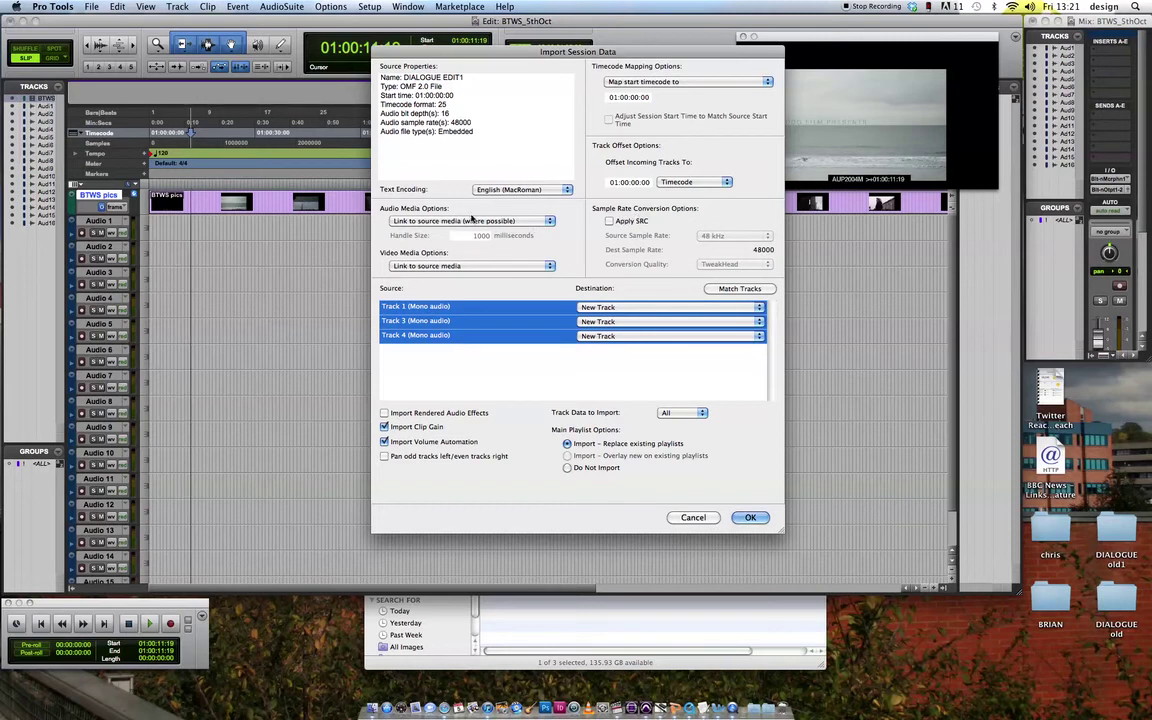
left_click(459, 266)
left_click(545, 222)
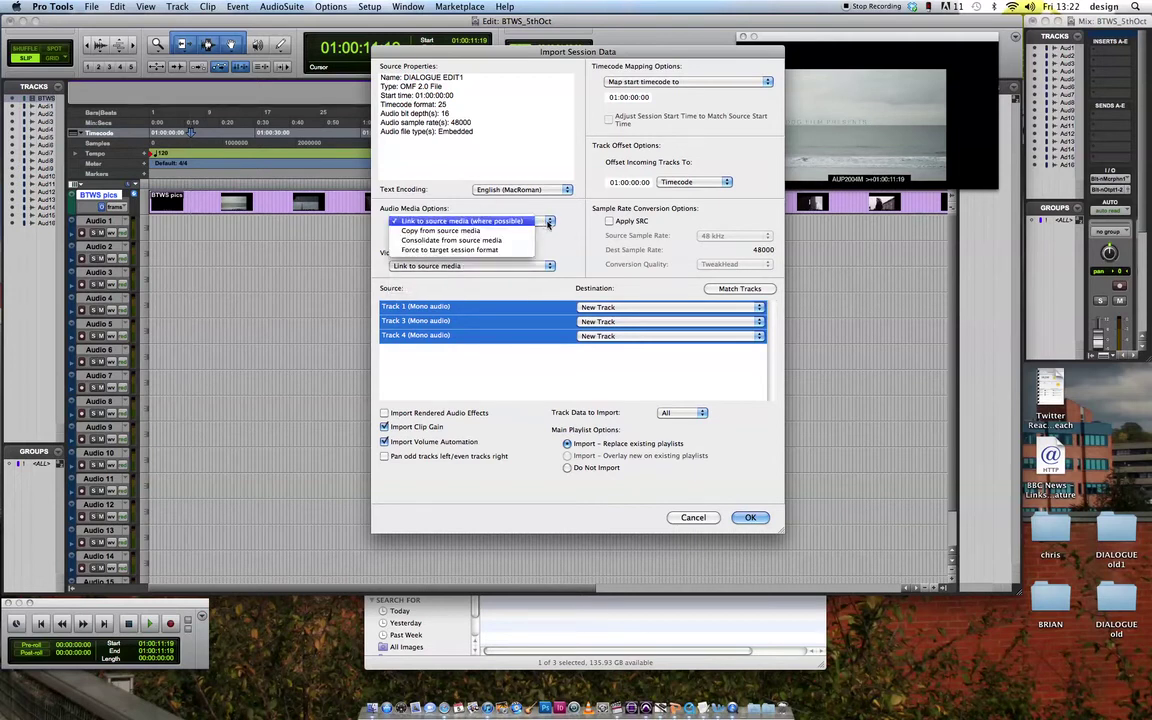
left_click(580, 226)
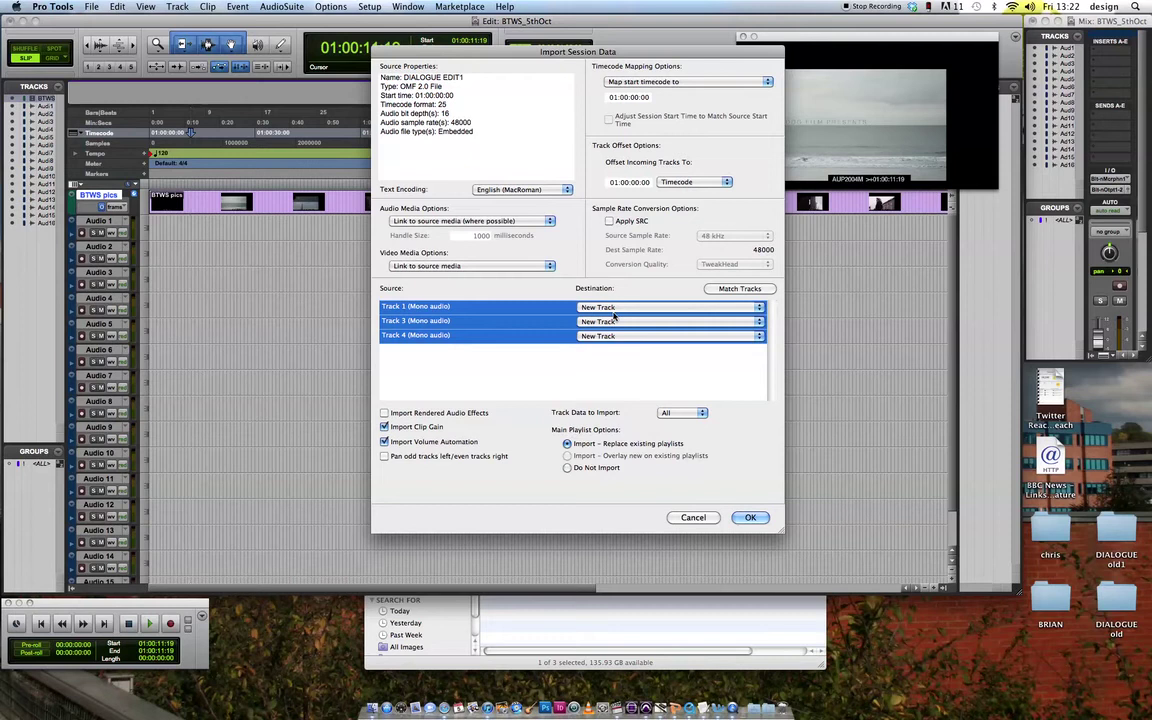
- Route dialogue Track 1 to Audio 1, Track 3 to Audio 2 and Track 4 to Audio 3
left_click(735, 290)
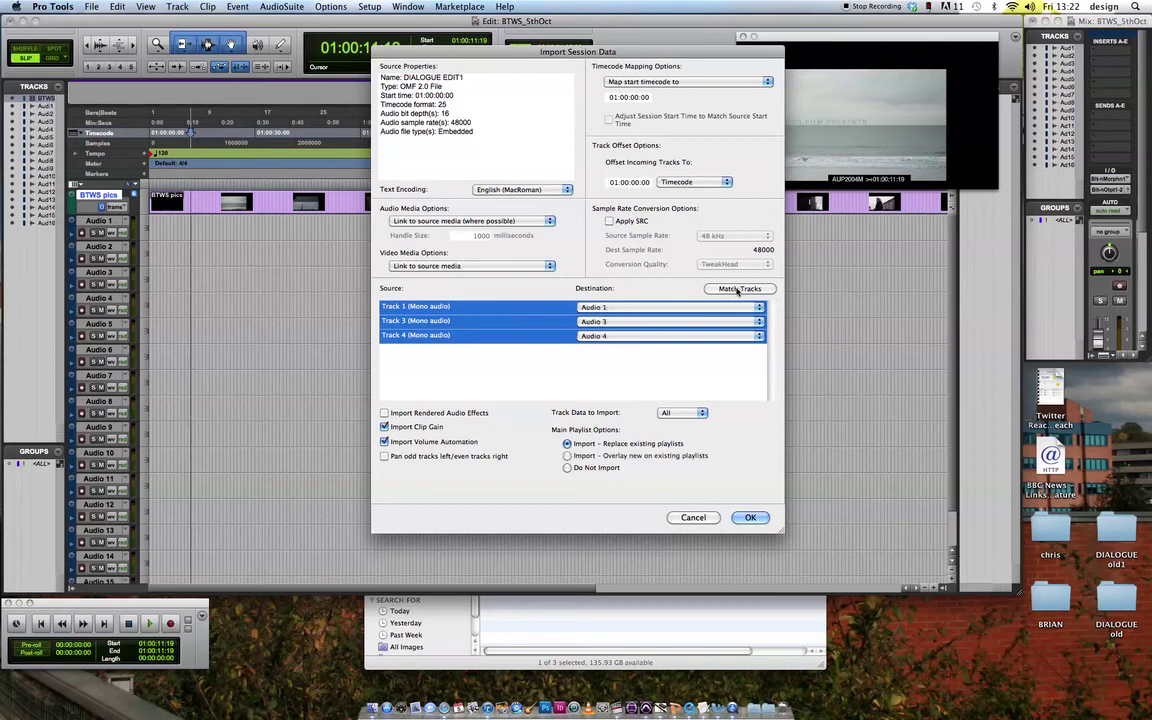
left_click(595, 321)
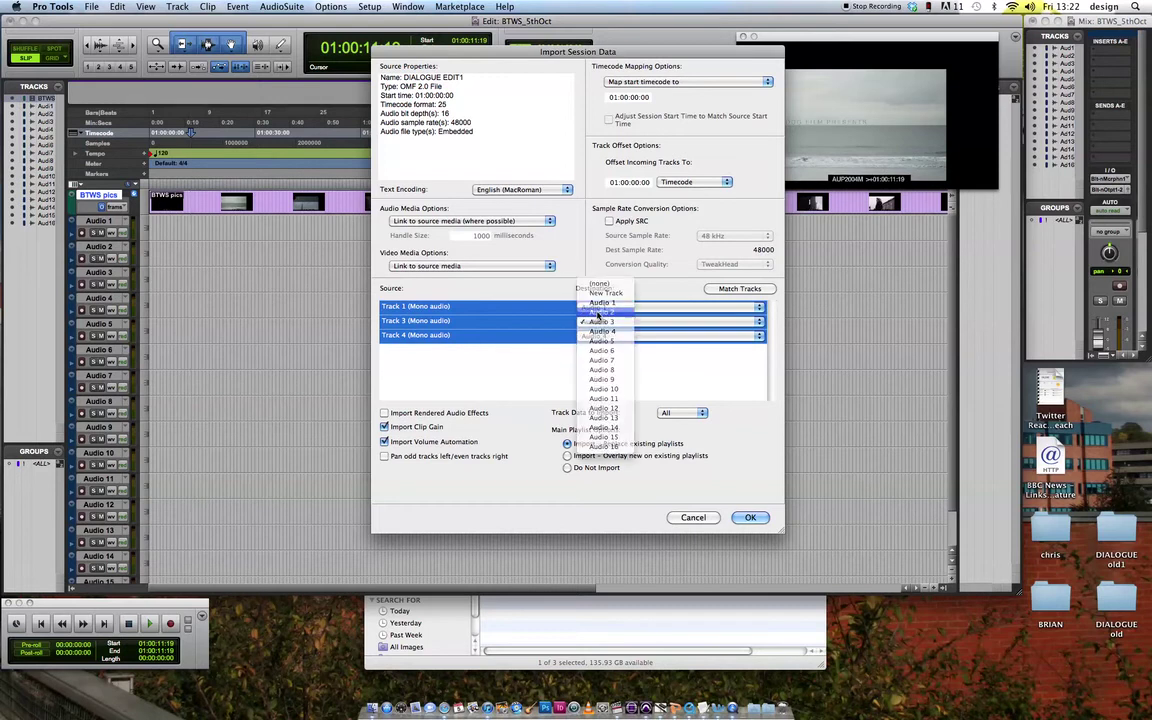
left_click(601, 312)
left_click(605, 336)
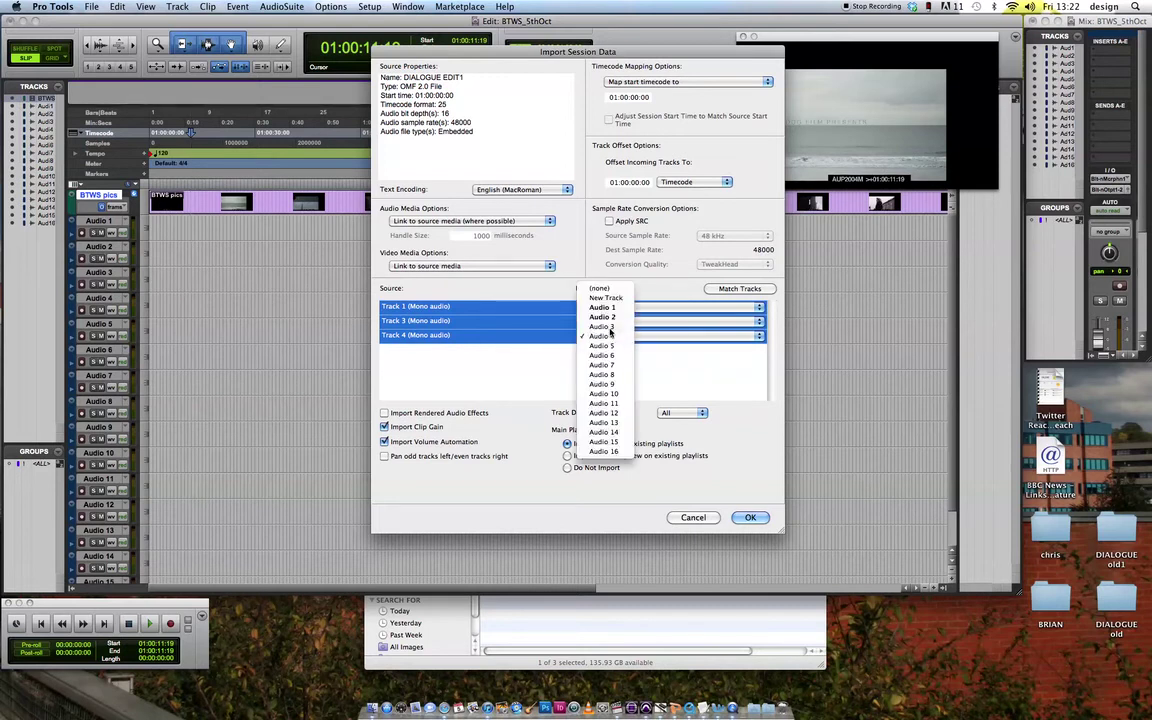
left_click(602, 326)
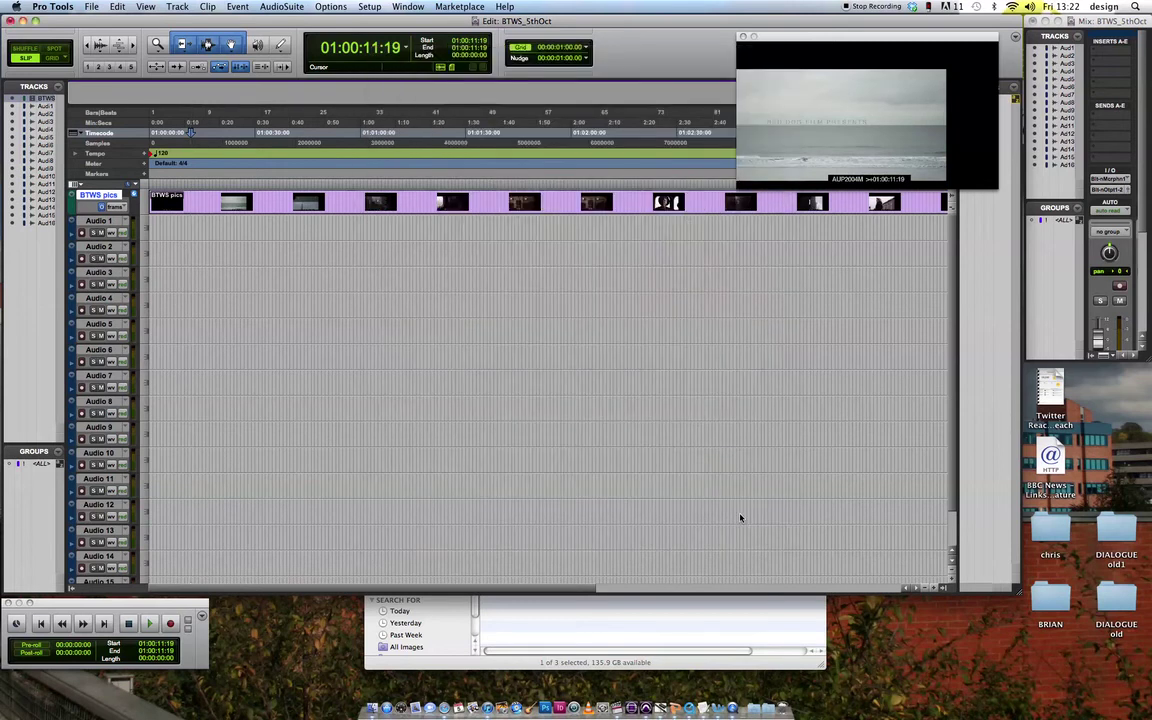
- Confirm the dialogue import and play it against picture from around 01:00:46
left_click(745, 517)
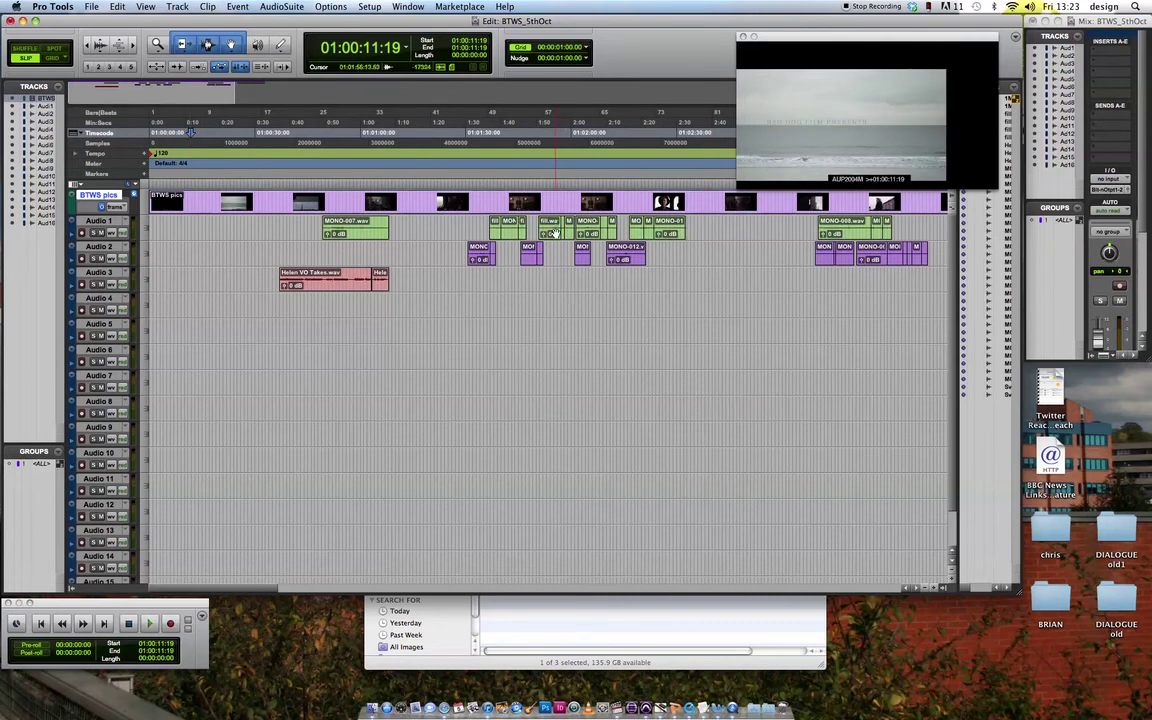
left_click(283, 133)
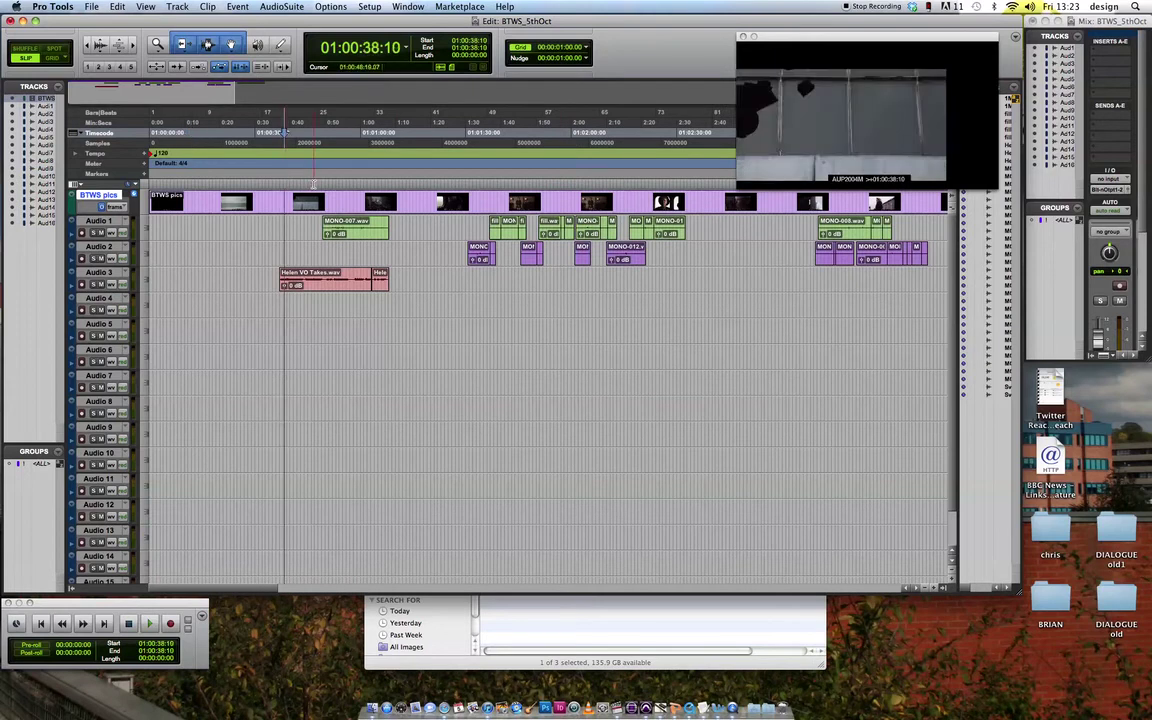
left_click(315, 183)
key("space")
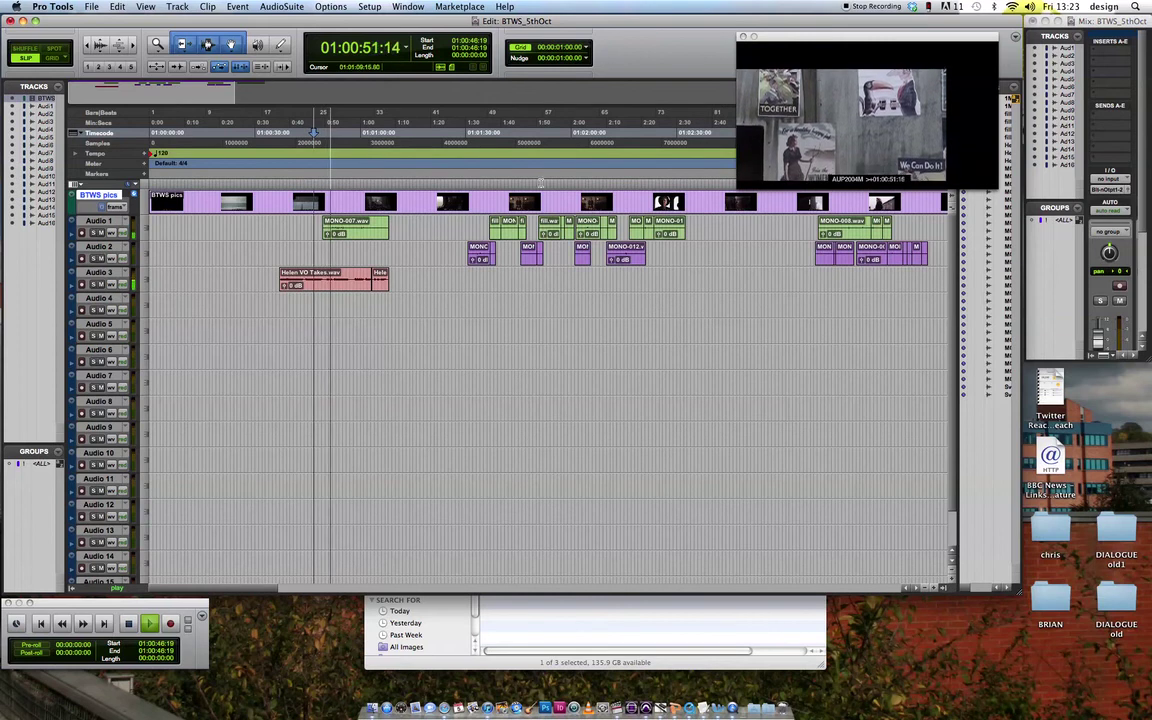
- Play again from around 01:01:55, then return the playhead to 01:00:01:00
left_click(556, 185)
key("space")
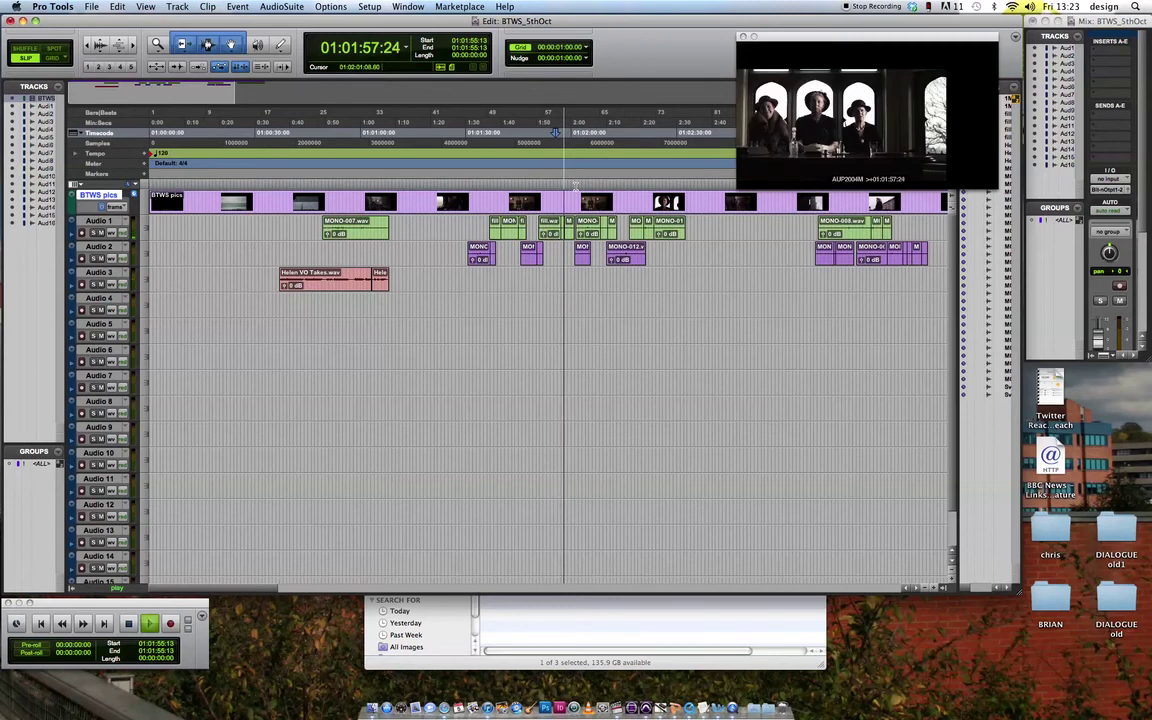
key("space")
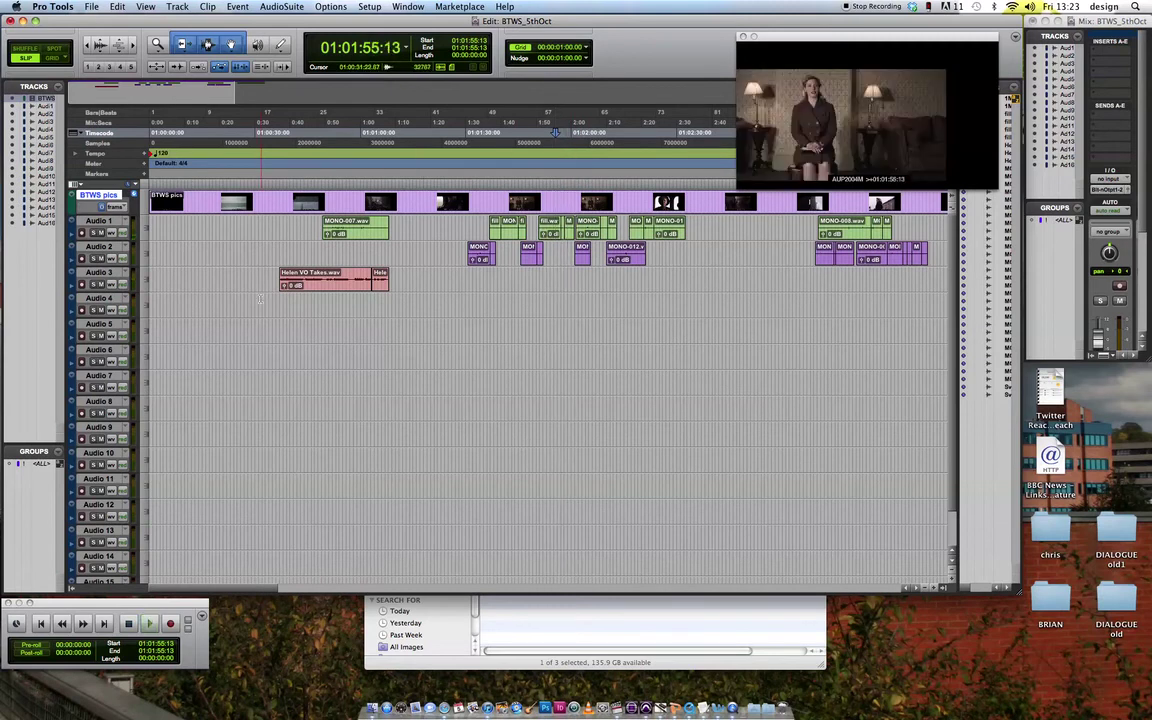
left_click_drag(222, 200, 146, 184)
left_click(161, 160)
scroll(160, 300, "down", 2)
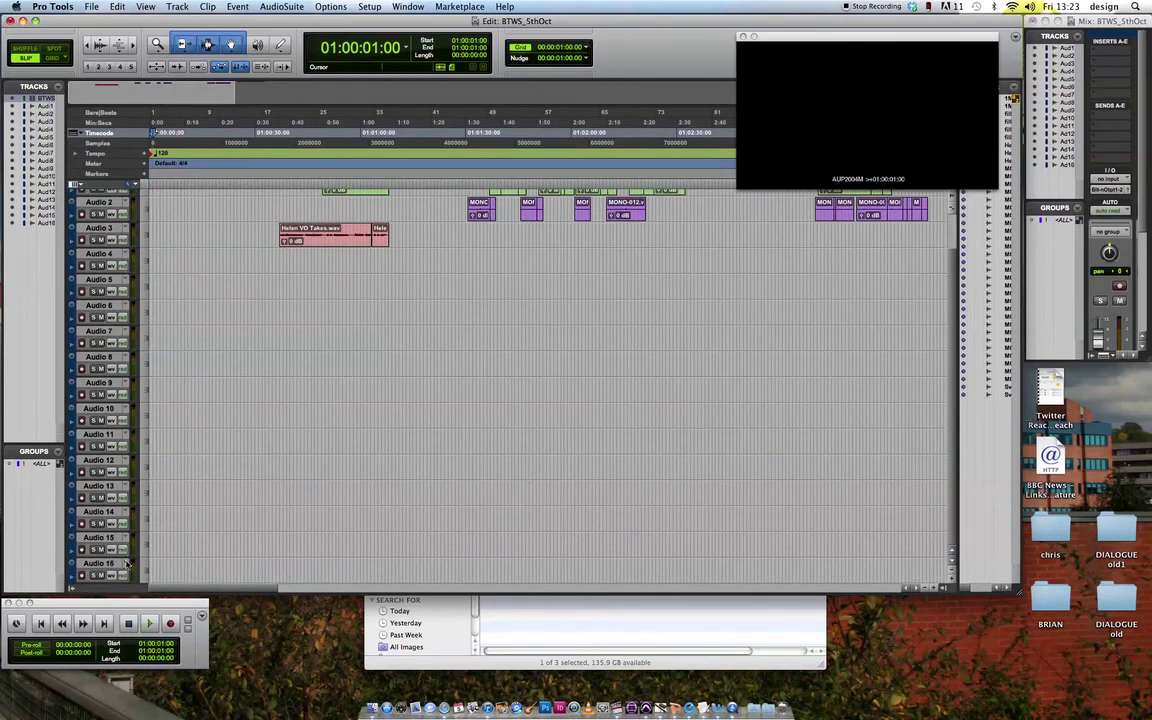
scroll(177, 452, "up", 2)
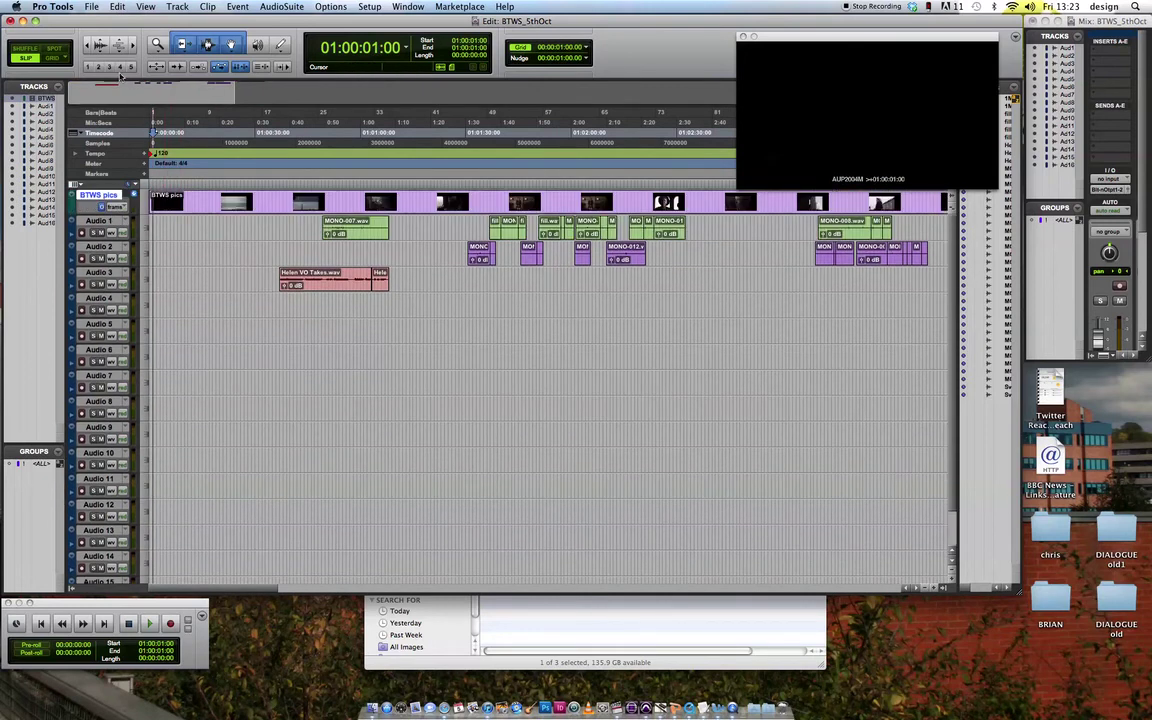
- Choose BTWS_effects.omf for session data import and bring up its import settings
left_click(91, 7)
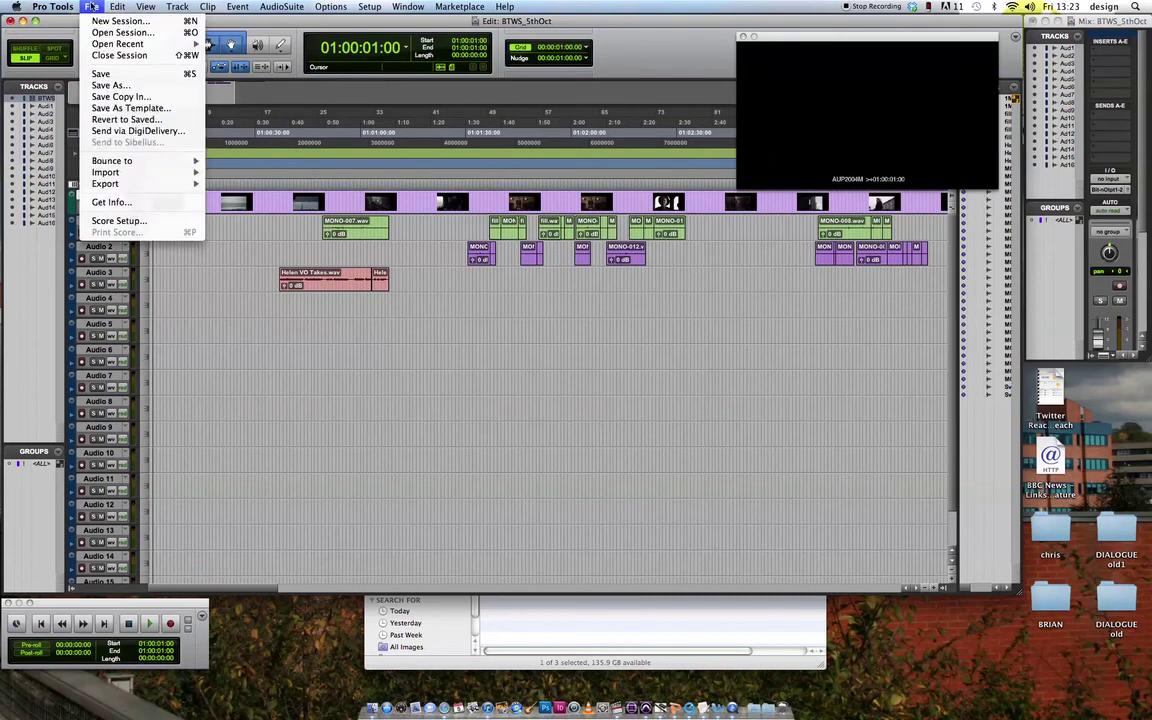
mouse_move(114, 163)
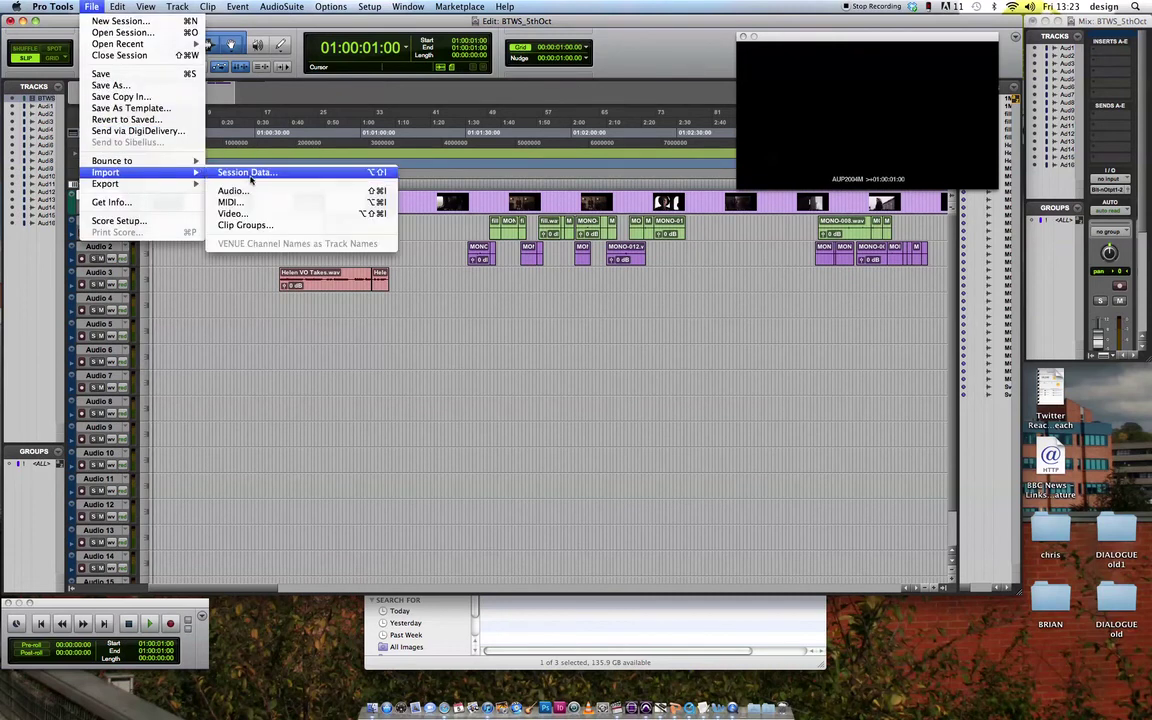
left_click(250, 173)
left_click(413, 141)
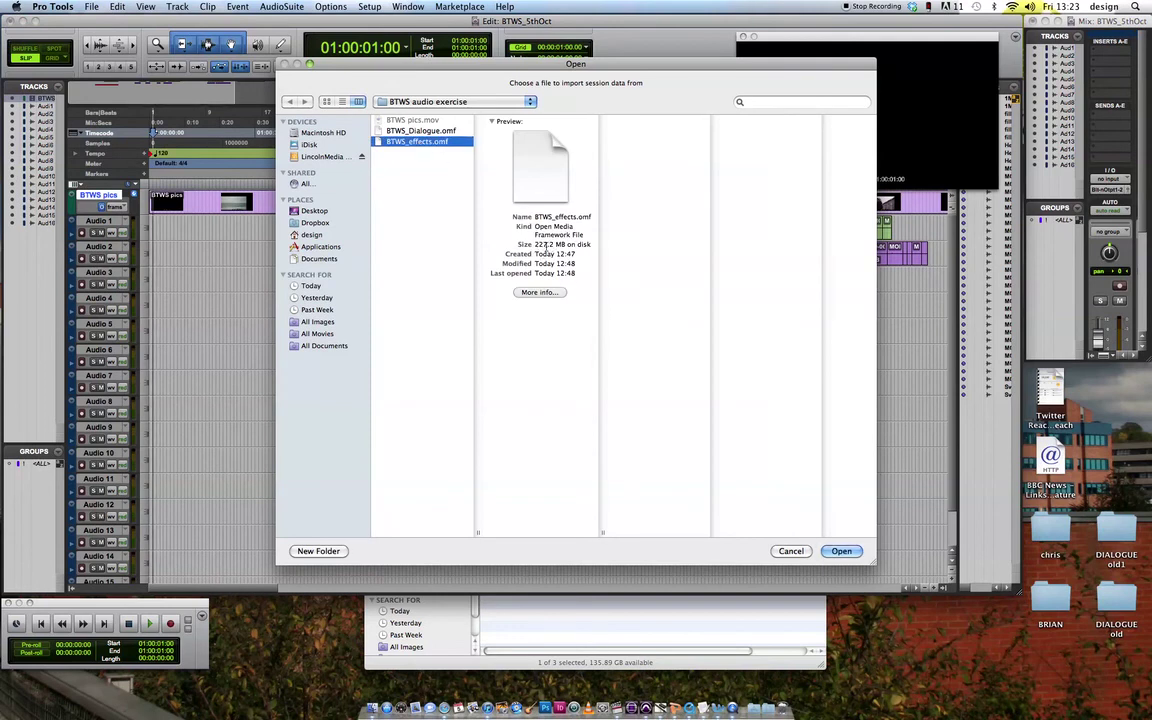
left_click_drag(536, 244, 565, 245)
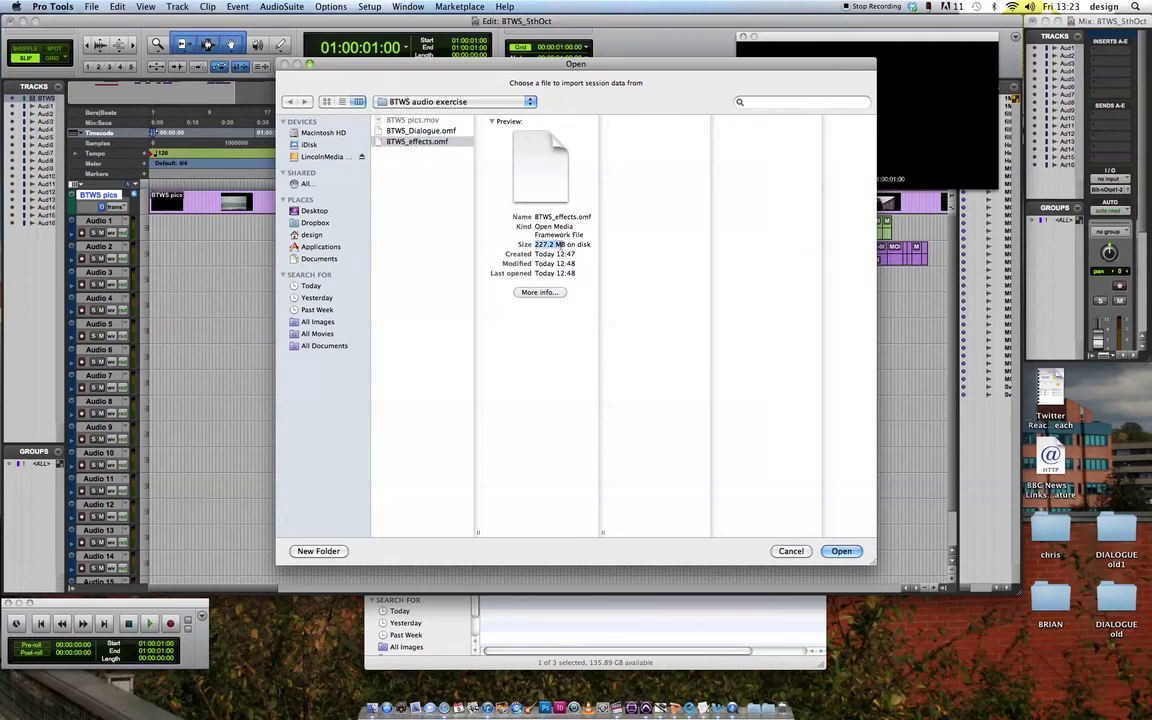
left_click(845, 551)
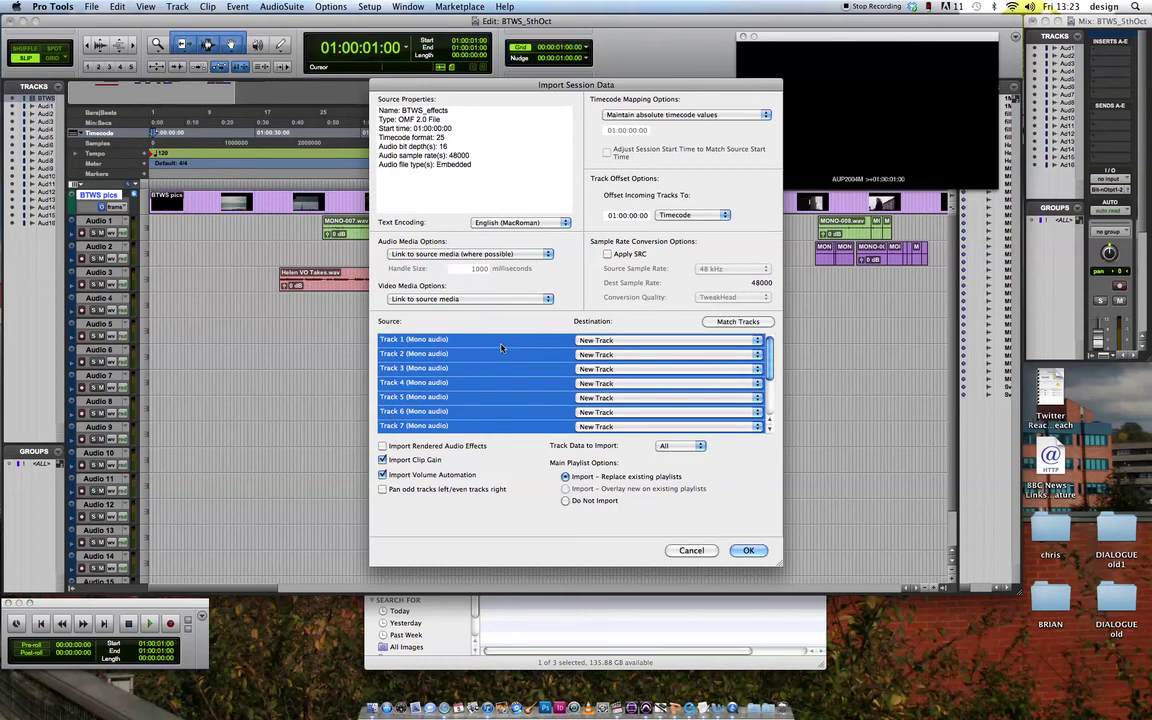
- Route effects Tracks 1, 2 and 3 to Audio 5, Audio 6 and Audio 7
left_click(605, 340)
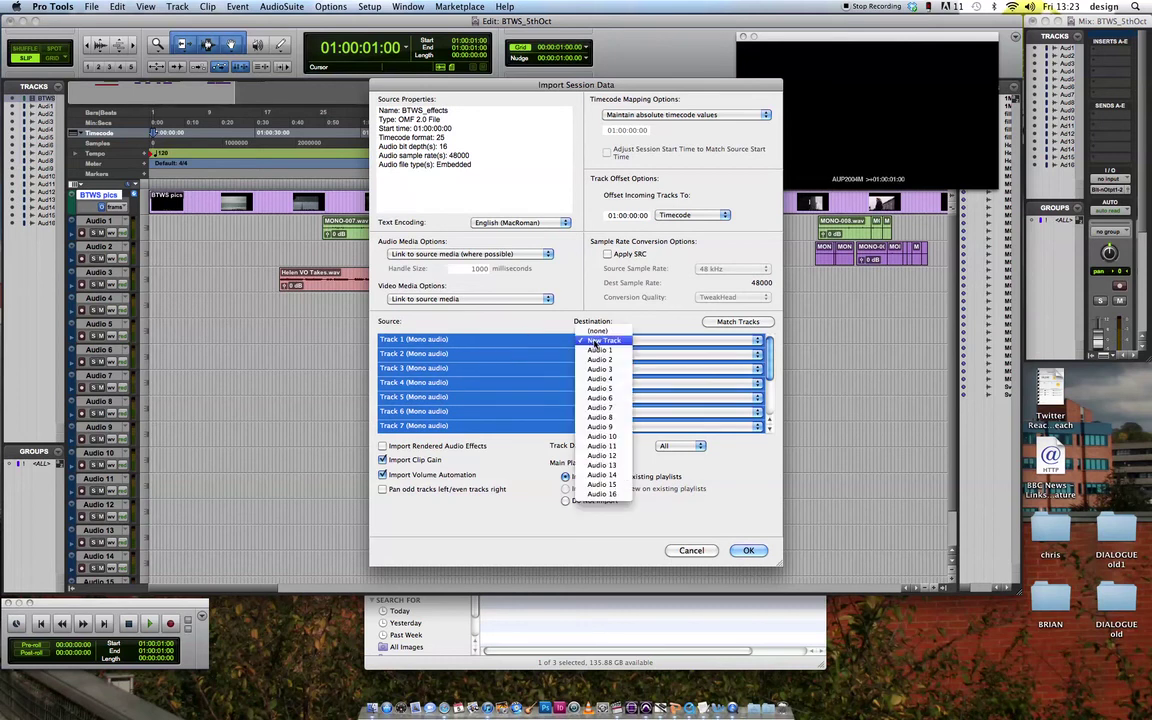
left_click(612, 389)
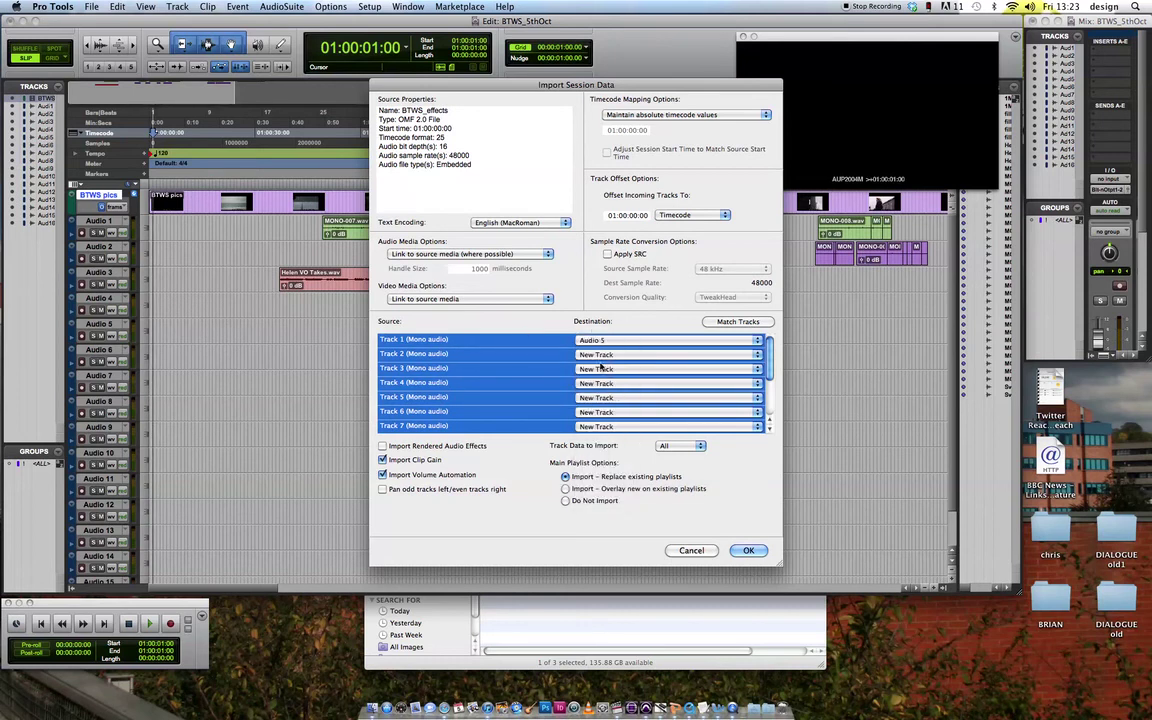
left_click(600, 369)
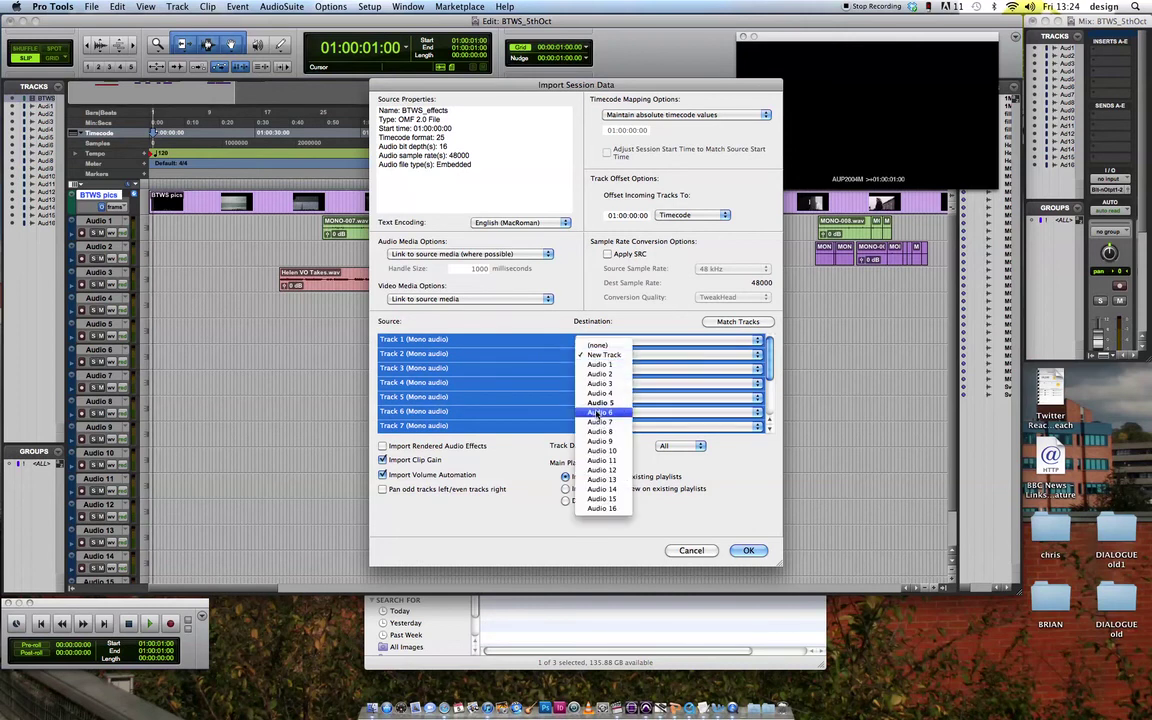
left_click(601, 376)
left_click(601, 372)
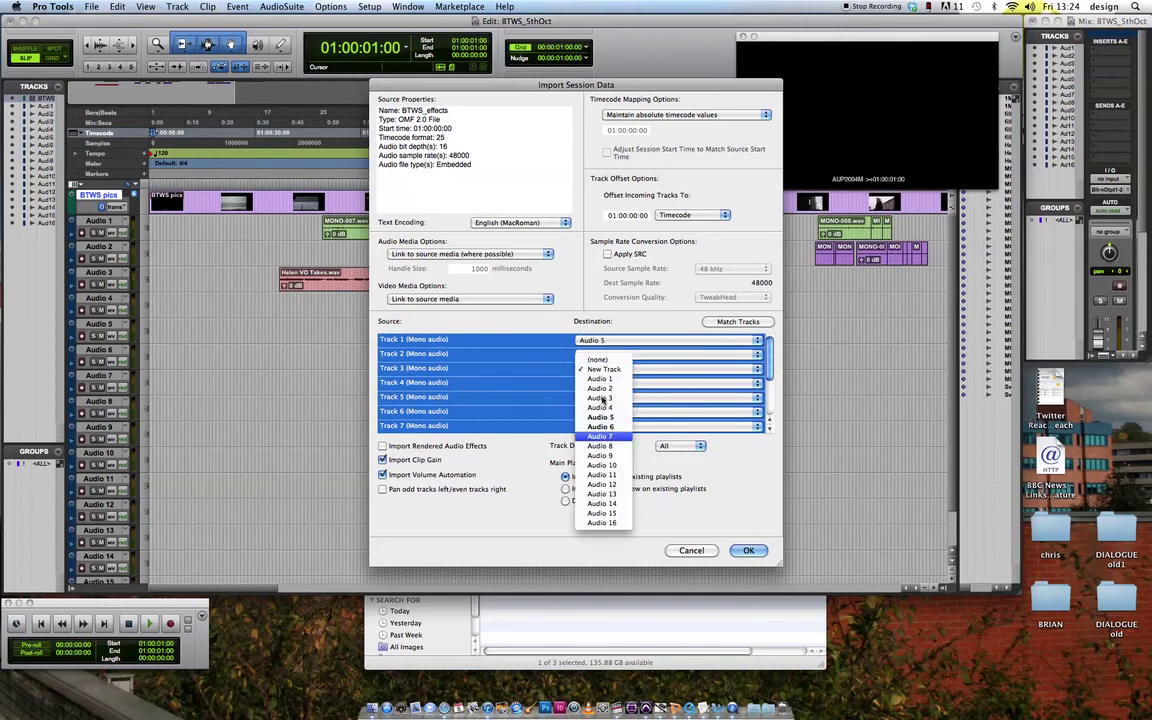
left_click(599, 386)
- Assign effects Tracks 4 through 8 to destinations Audio 8 through Audio 12
left_click(601, 384)
left_click(602, 481)
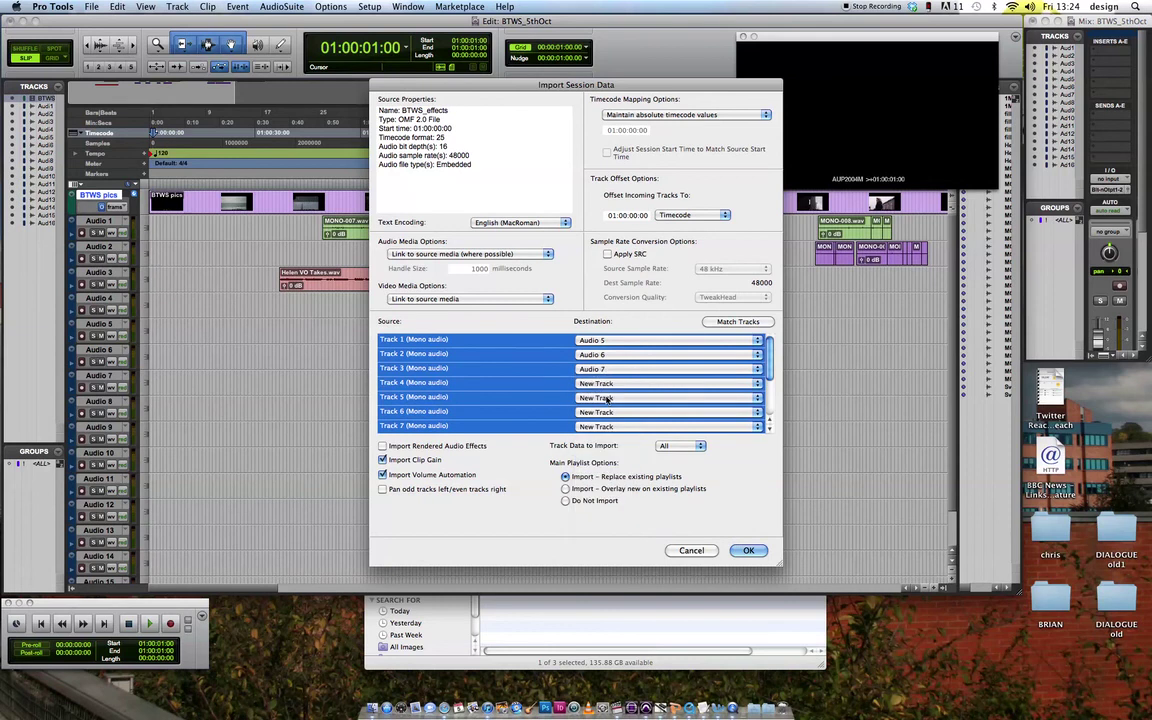
left_click(605, 398)
left_click(601, 470)
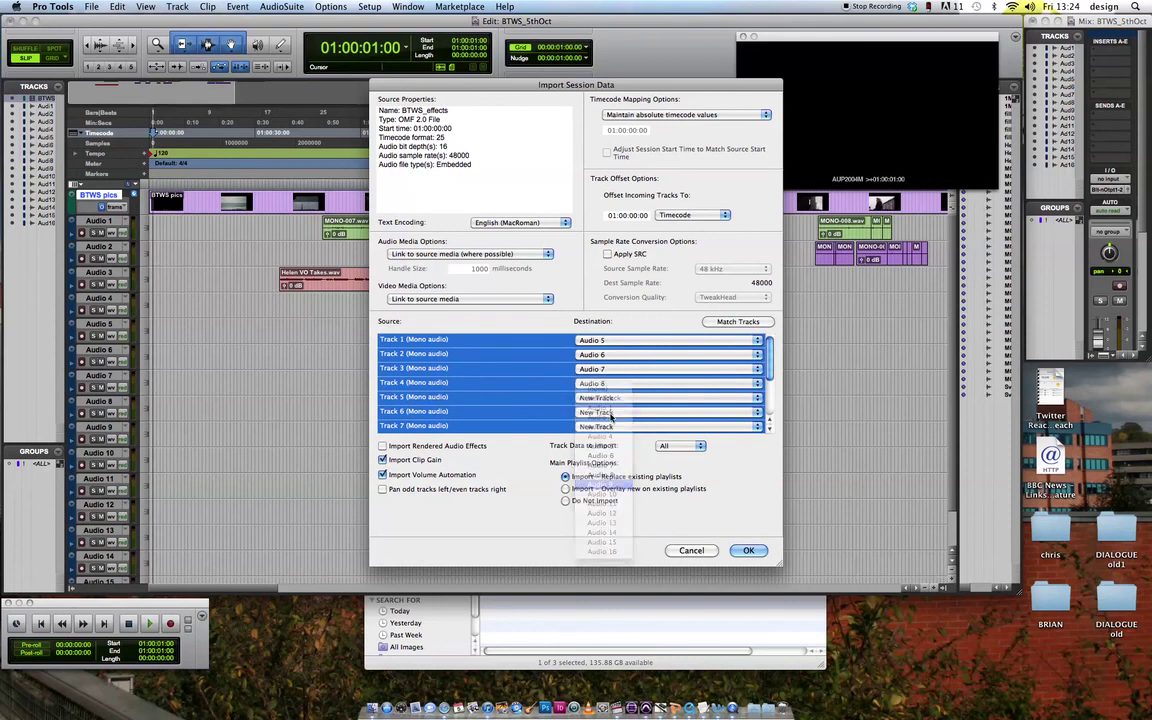
left_click(608, 412)
left_click(598, 519)
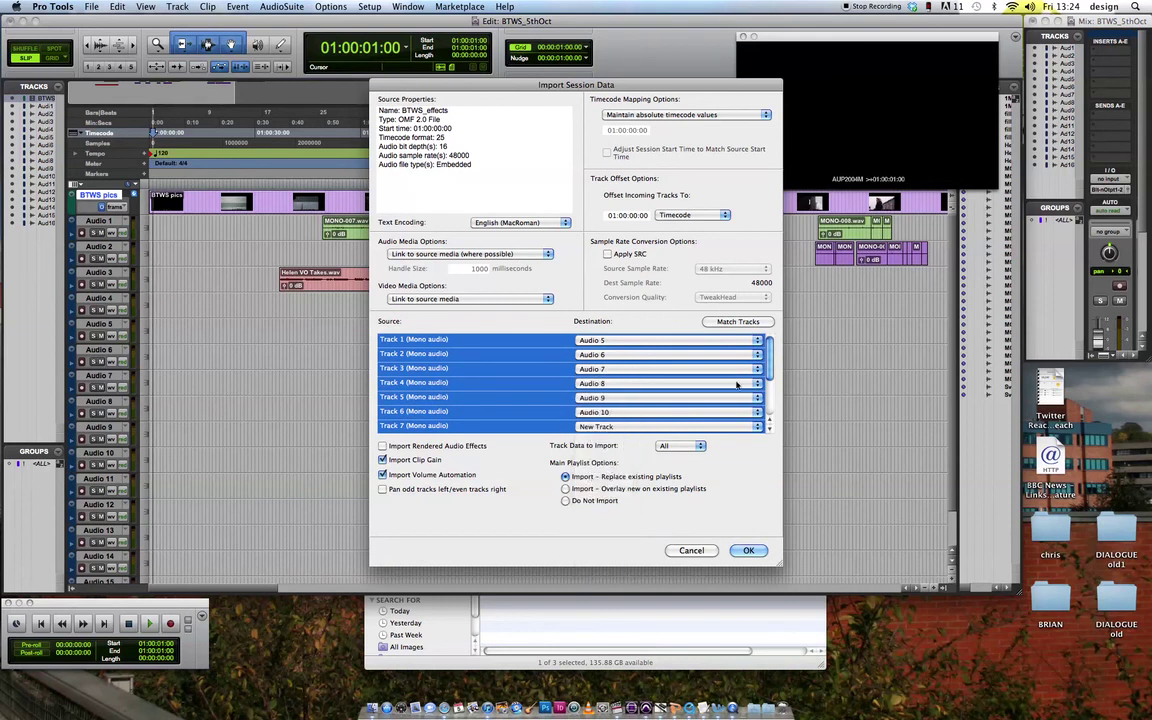
left_click(646, 389)
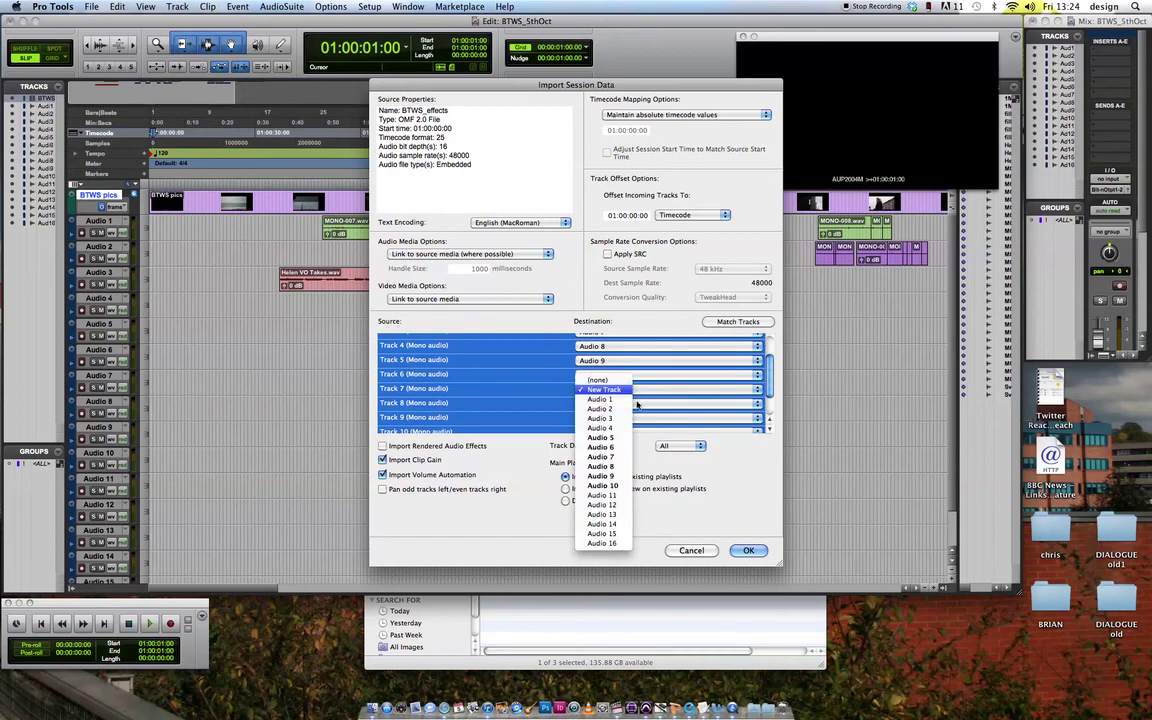
left_click(600, 500)
left_click(603, 406)
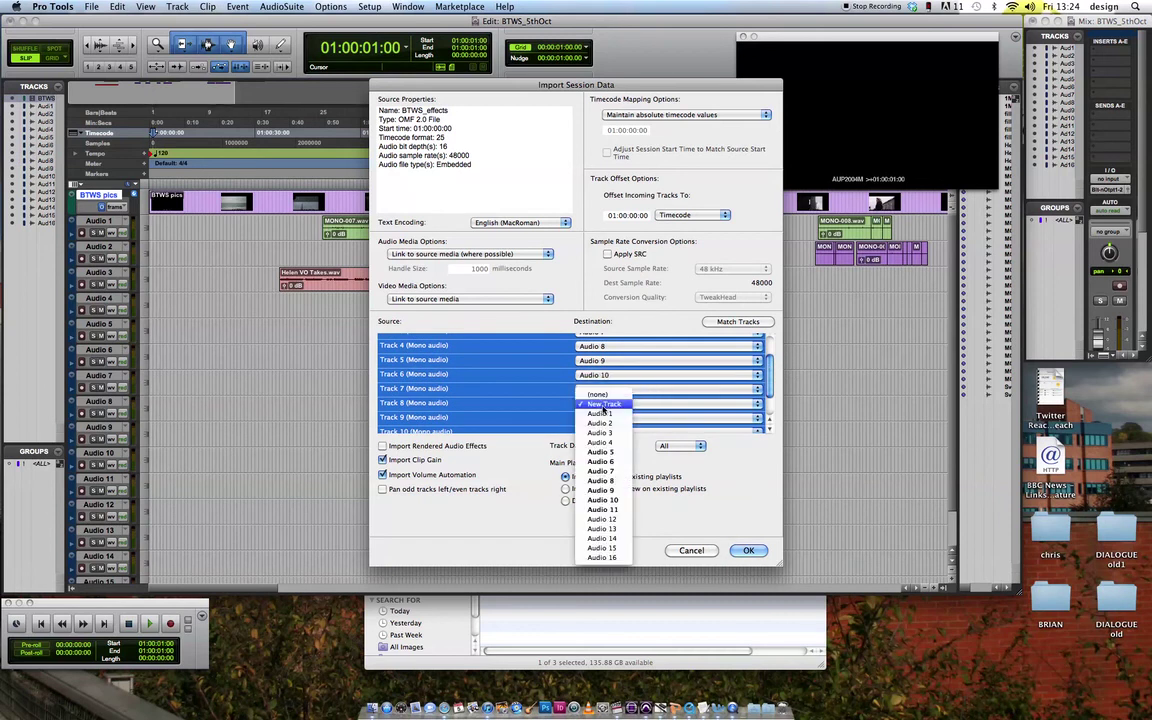
left_click(602, 519)
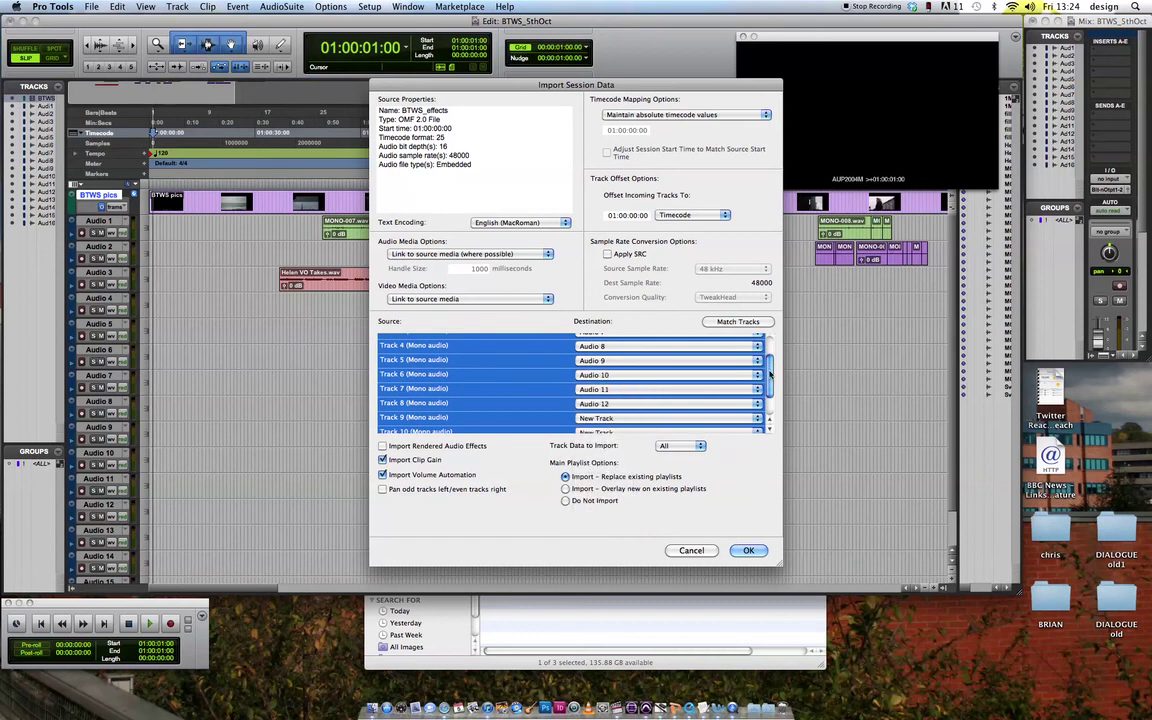
- Map effects Tracks 9 and 10 to Audio 13 and Audio 14 further down the list
scroll(617, 405, "down", 2)
left_click(617, 405)
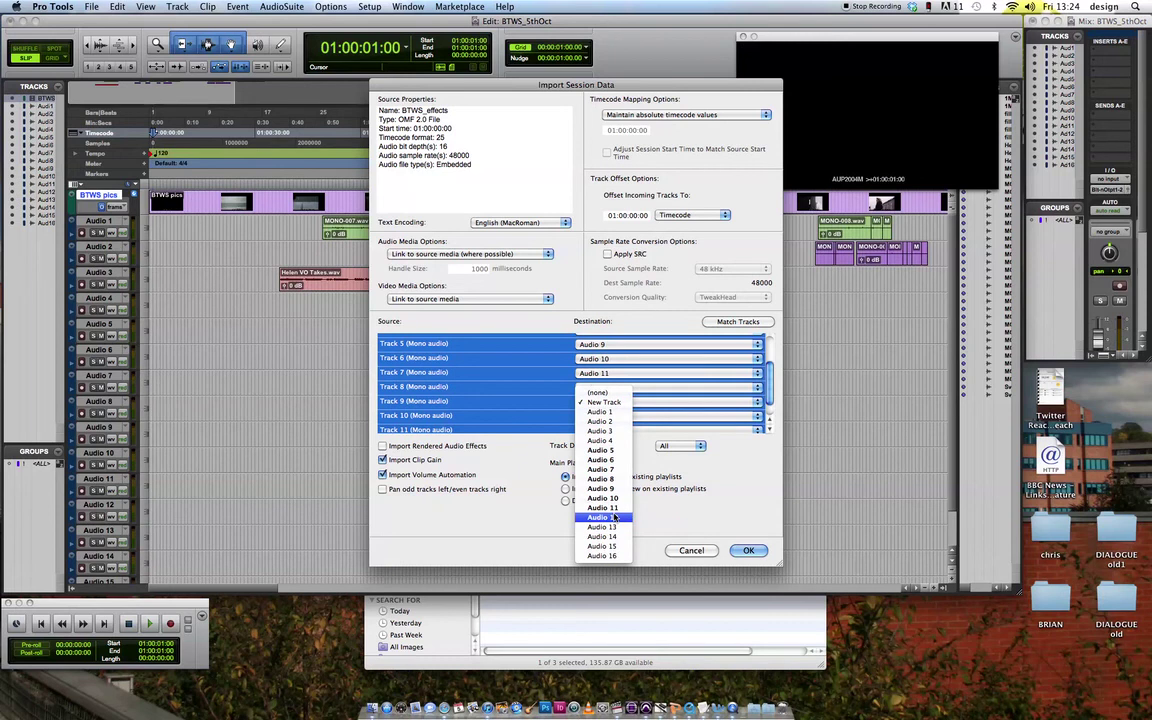
left_click(614, 517)
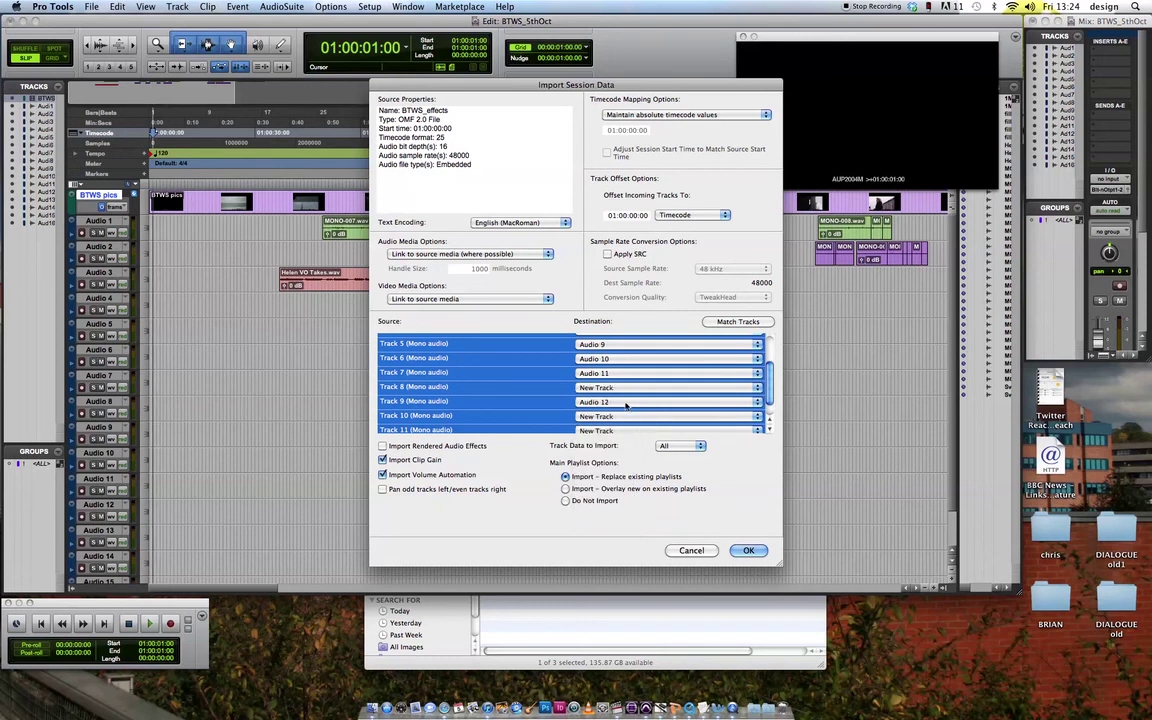
left_click(603, 416)
left_click(603, 418)
left_click(603, 418)
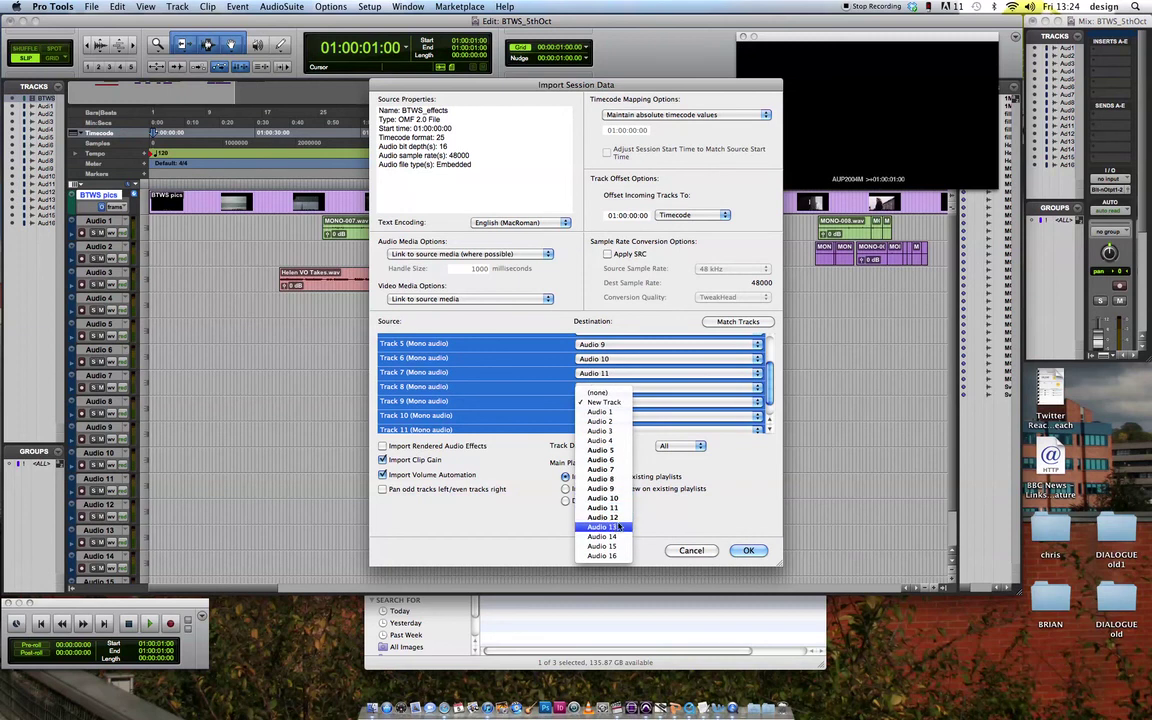
left_click(619, 527)
left_click(603, 416)
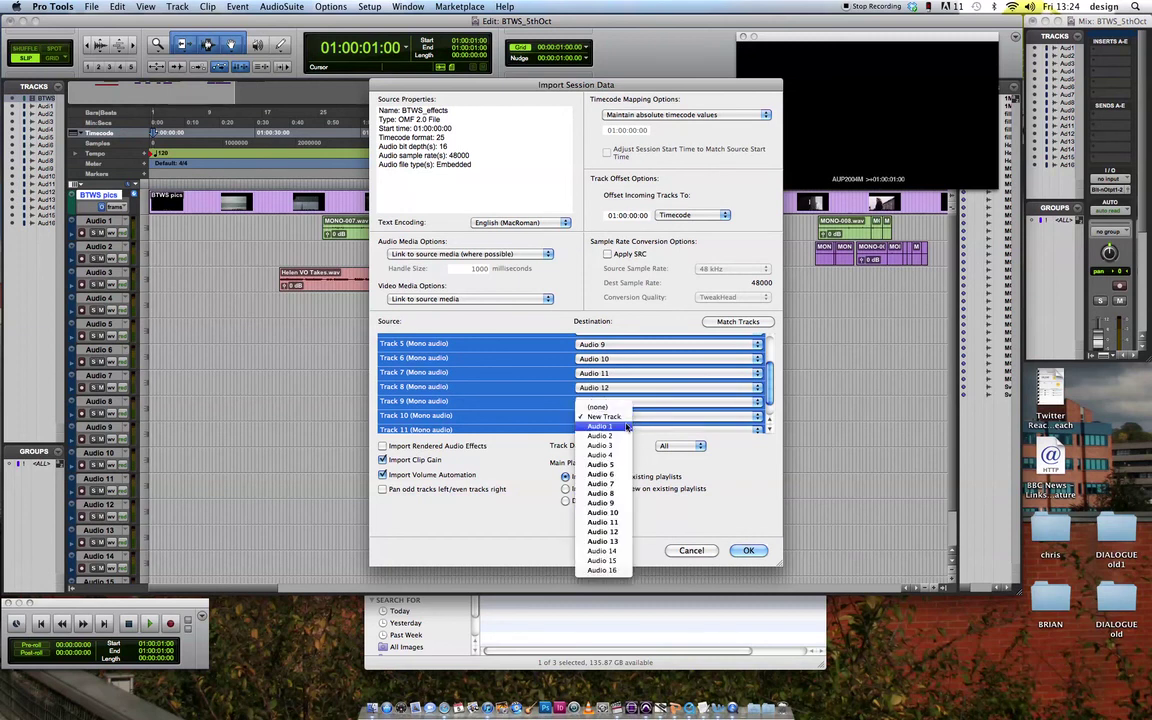
left_click(604, 550)
- Send effects Tracks 11 and 12 to Audio 15 and Audio 16
scroll(770, 380, "down", 2)
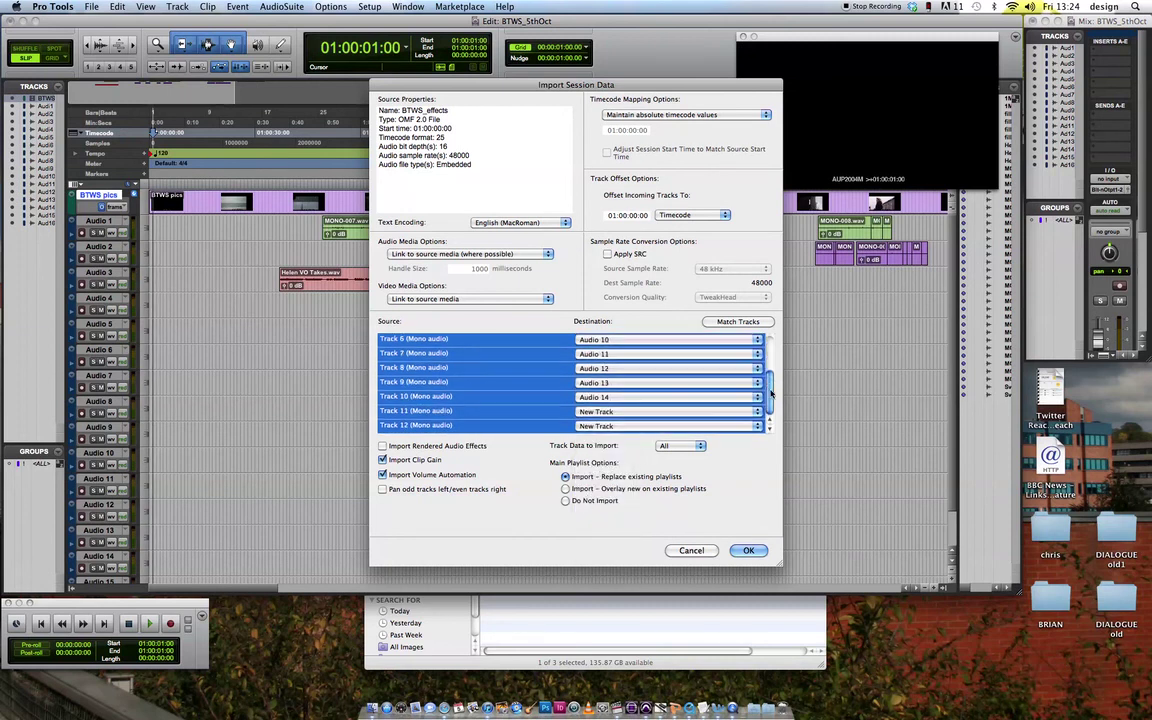
left_click(609, 413)
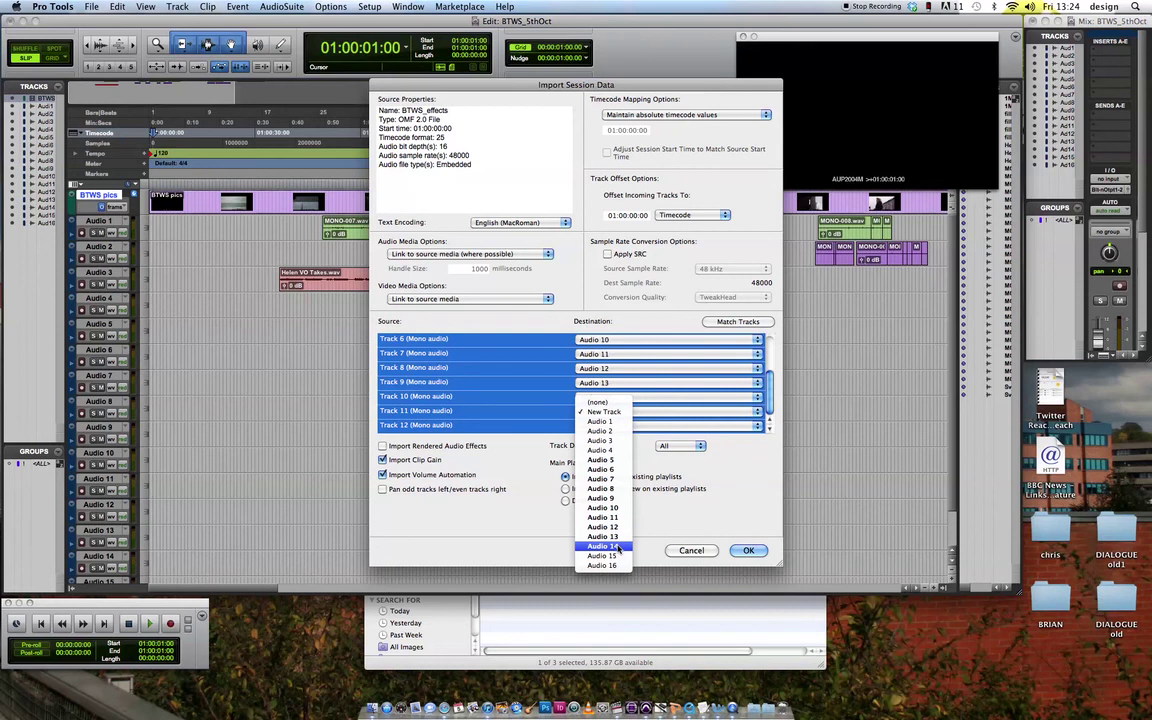
left_click(605, 546)
left_click(615, 426)
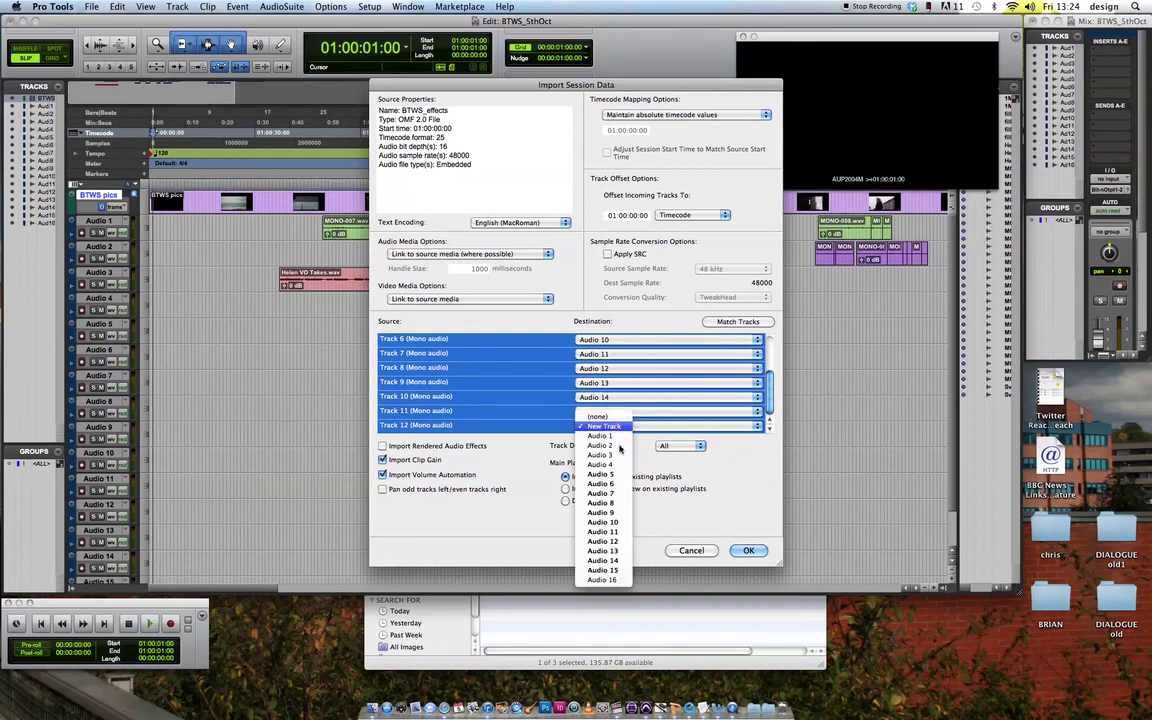
left_click(605, 570)
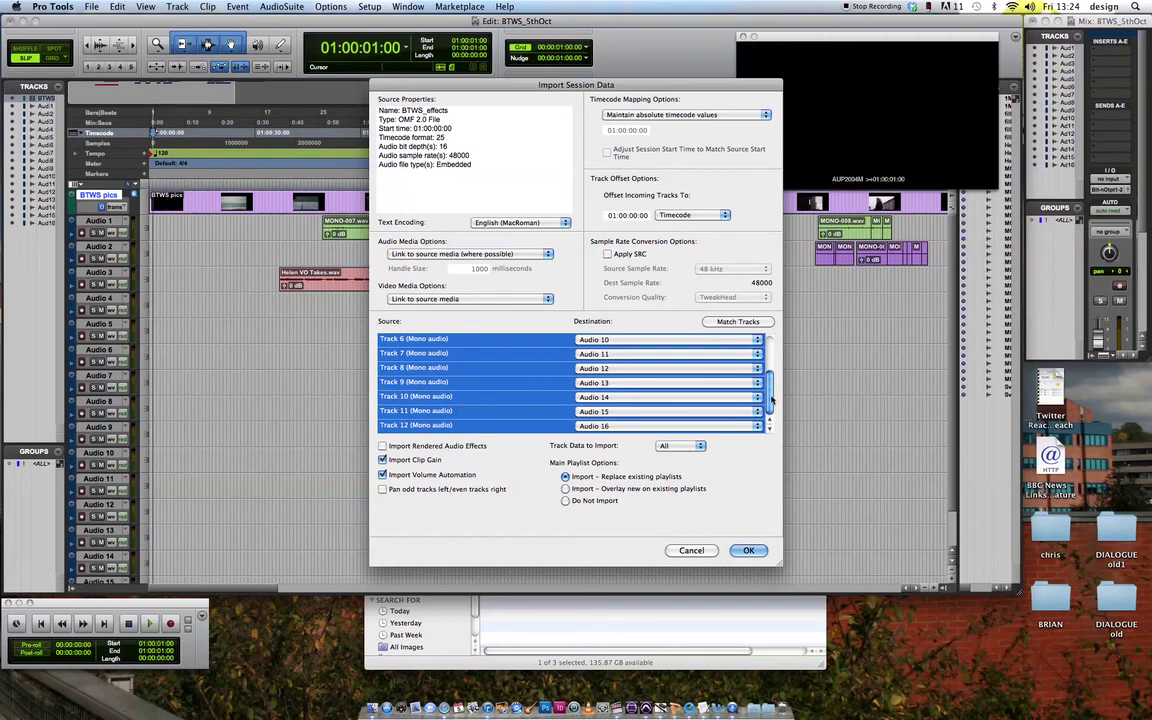
scroll(414, 345, "up", 3)
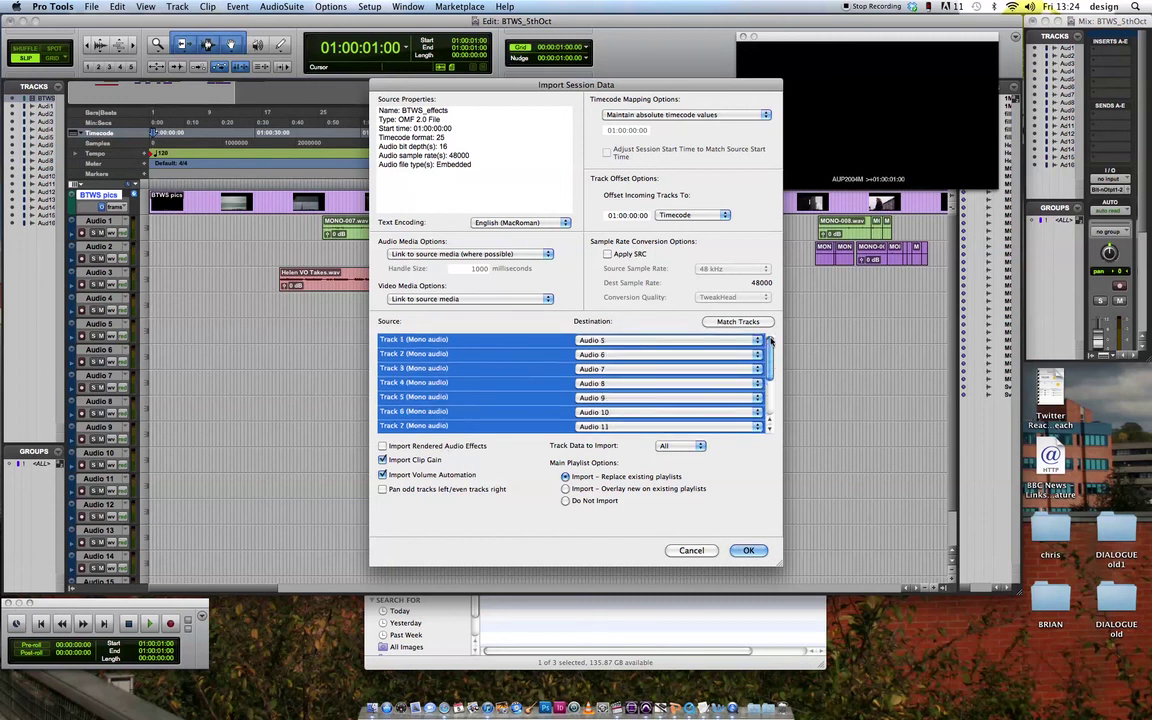
- Pan odd tracks left and even right, map start timecode to 01:00:00:00, and confirm the import
left_click(383, 490)
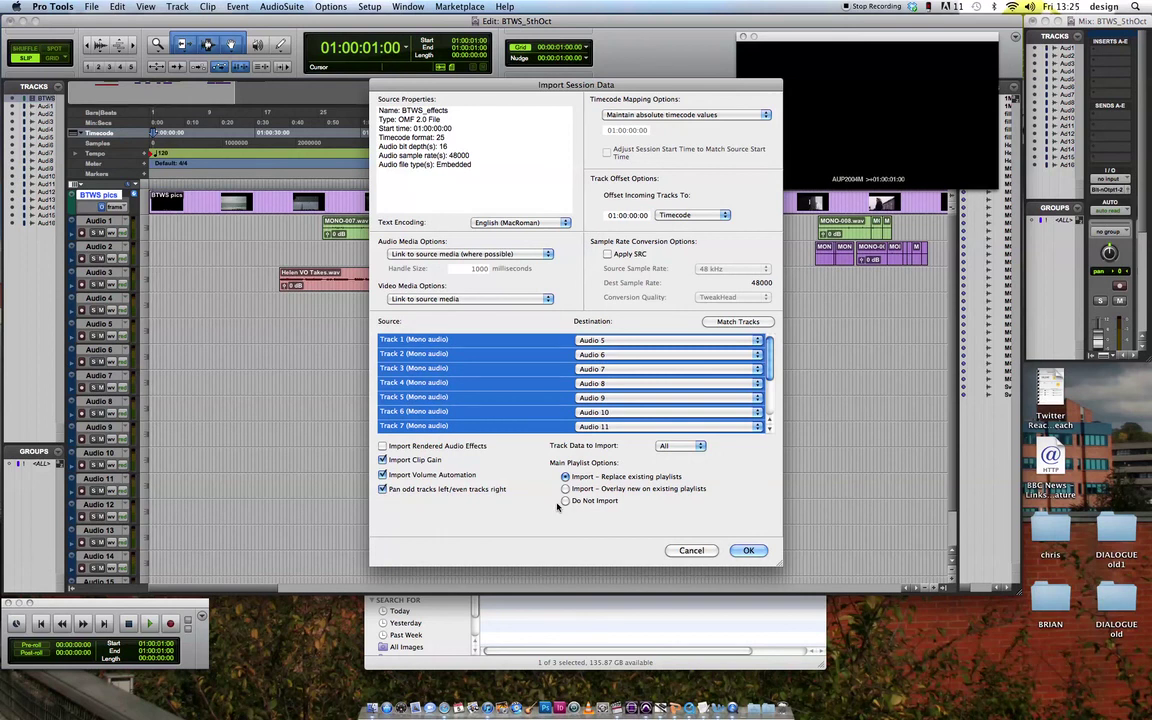
left_click(630, 114)
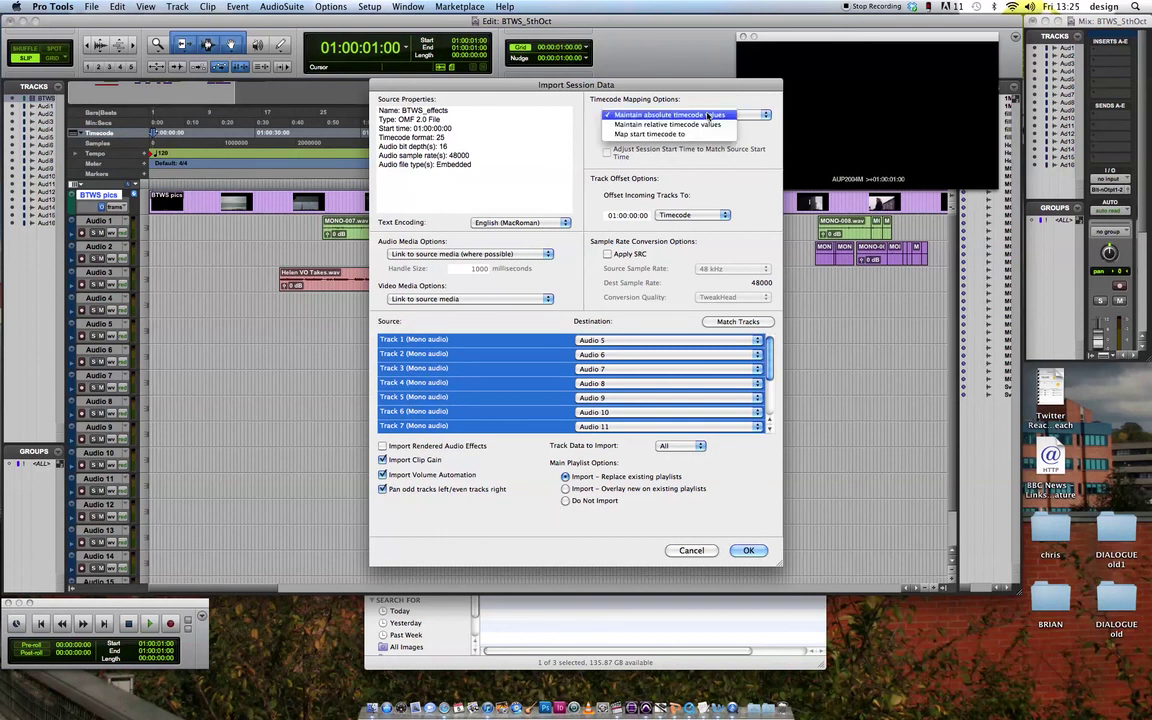
left_click(650, 133)
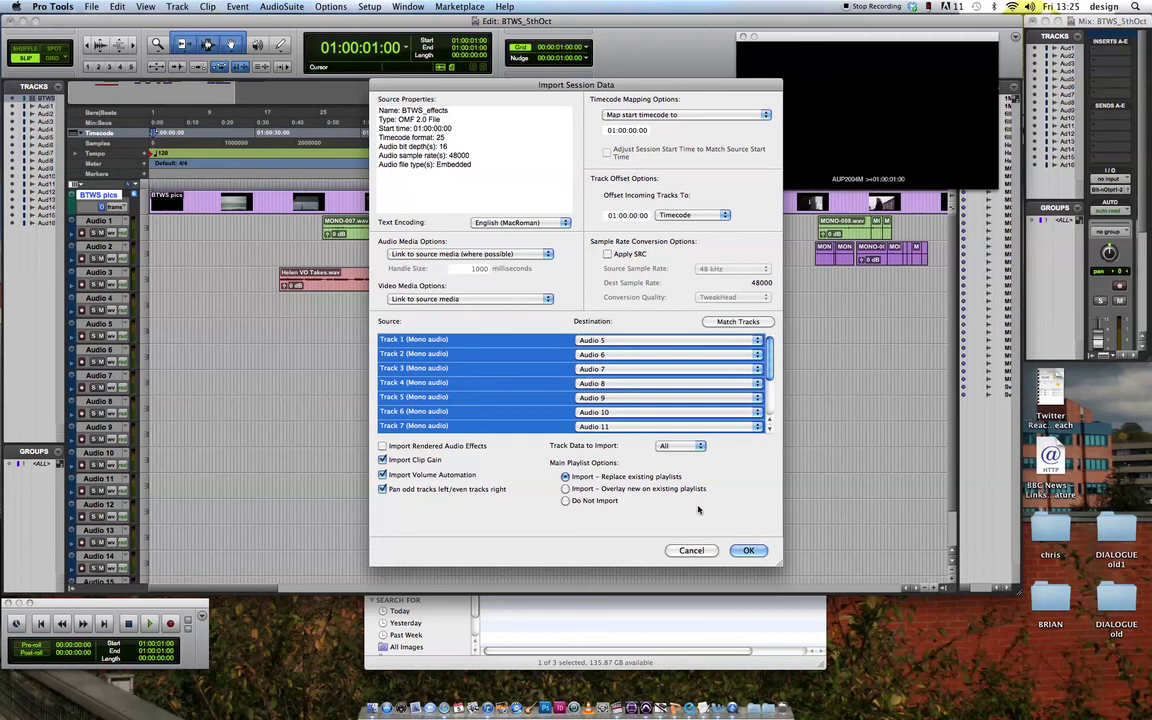
left_click(748, 550)
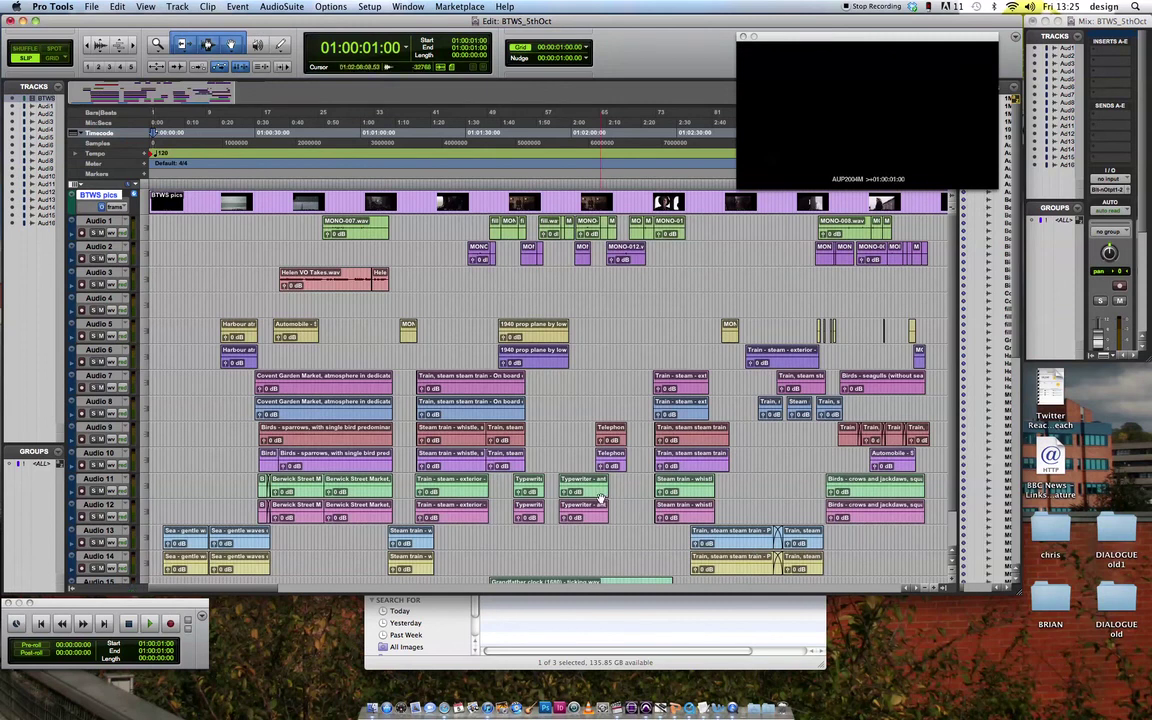
- Play the imported effects from the sea shot and stop at 01:01:19:17
left_click(252, 300)
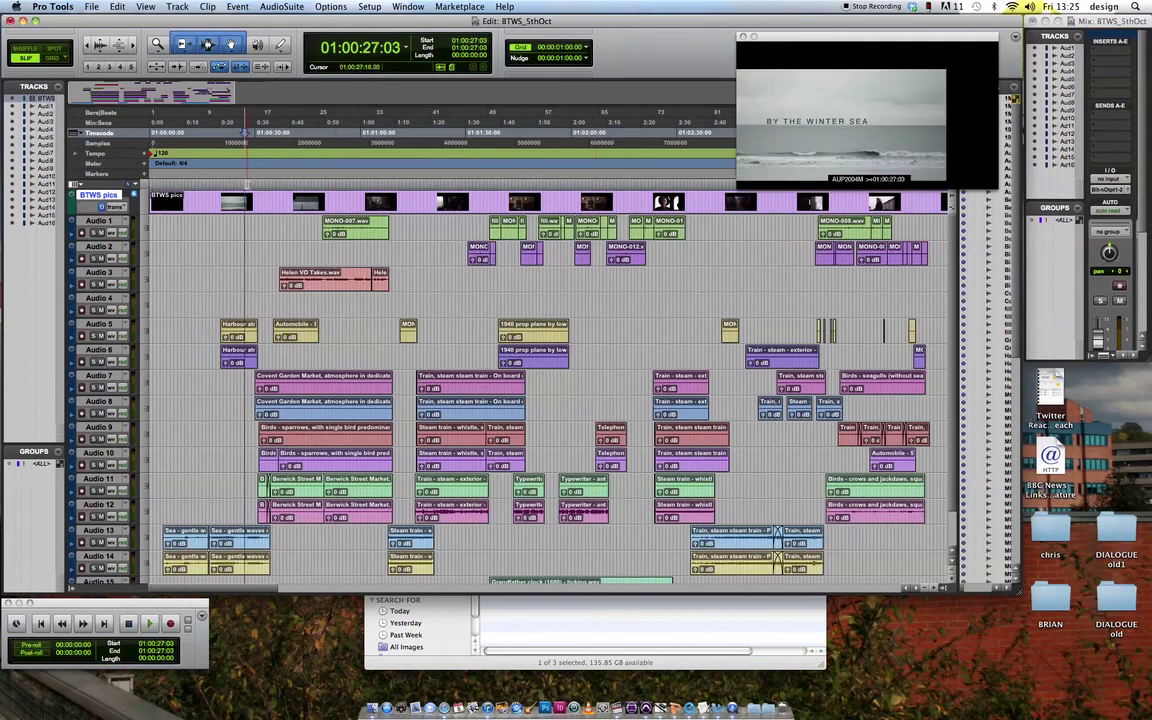
left_click(258, 355)
scroll(297, 412, "down", 2)
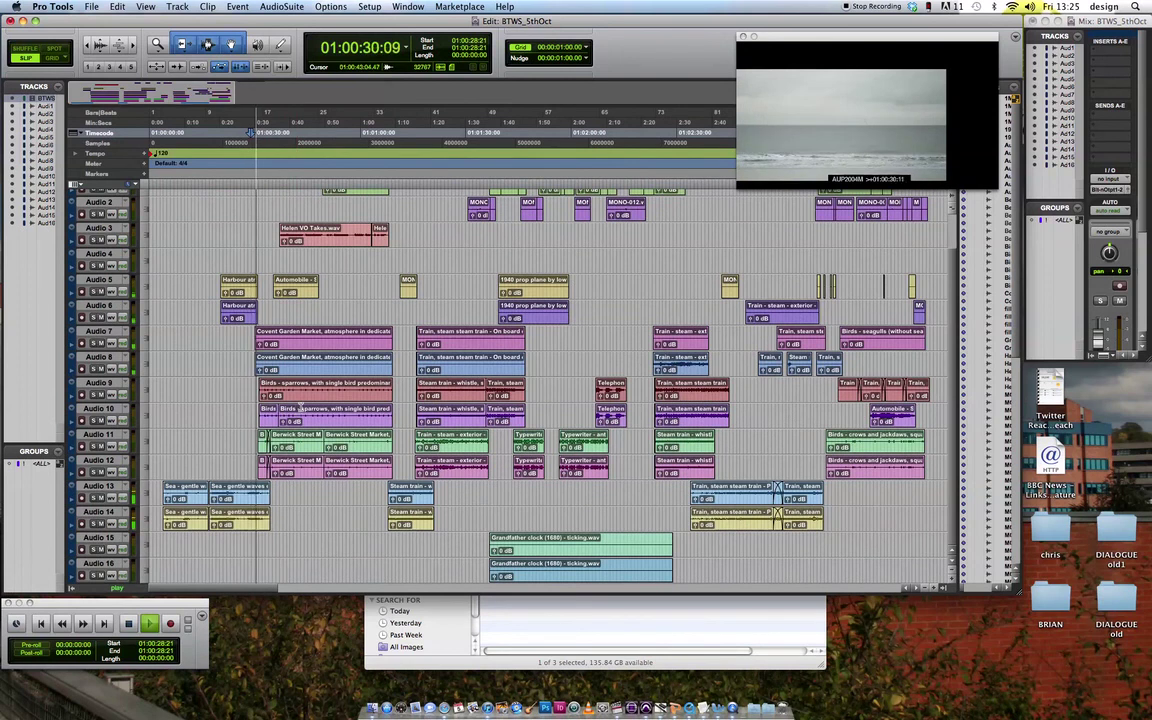
left_click(430, 185)
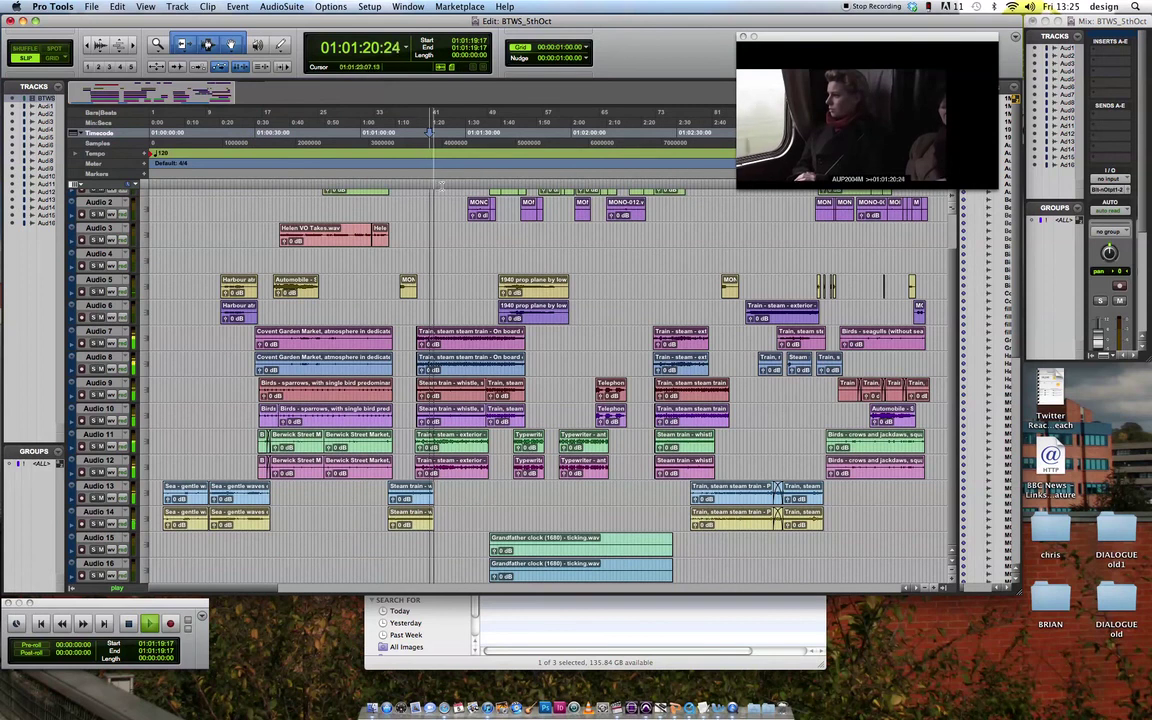
key("space")
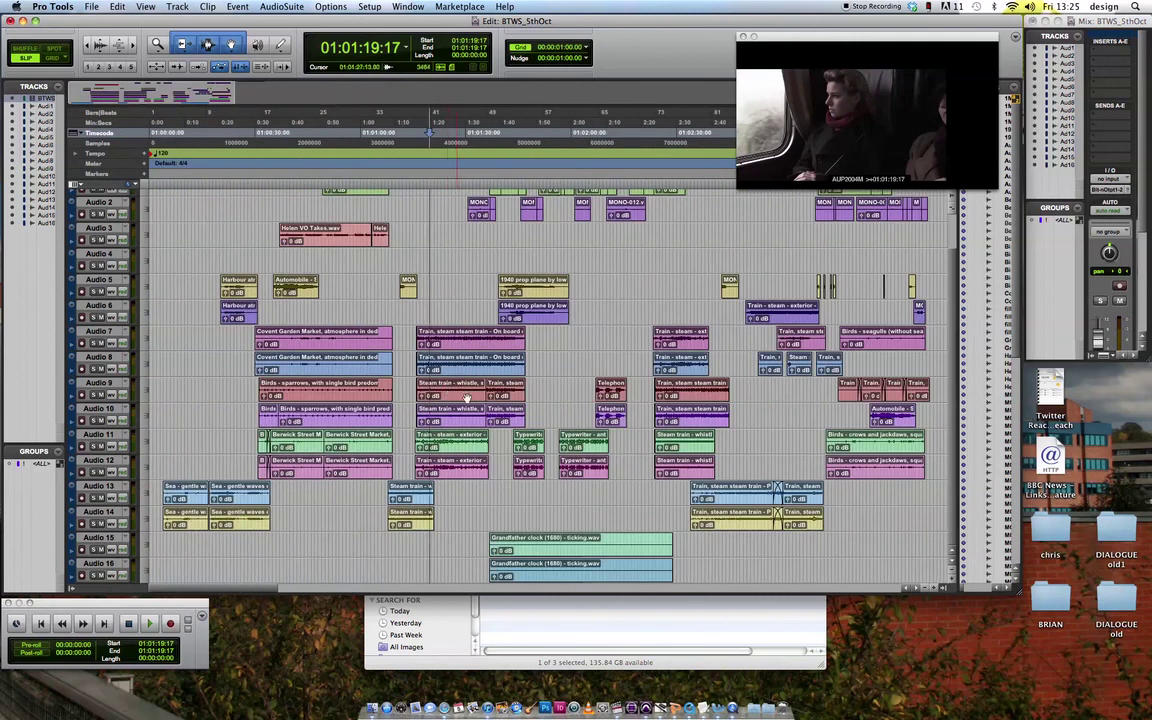
scroll(505, 408, "up", 2)
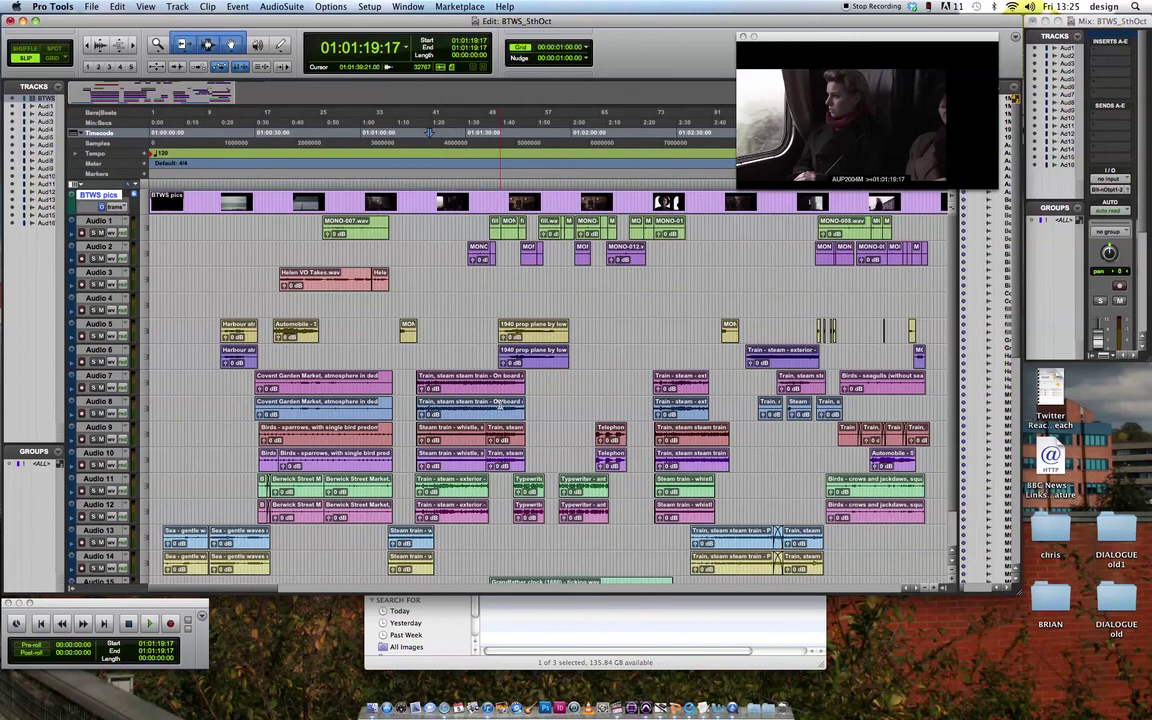
- Save the BTWS_5thOct session from the File menu
left_click(89, 6)
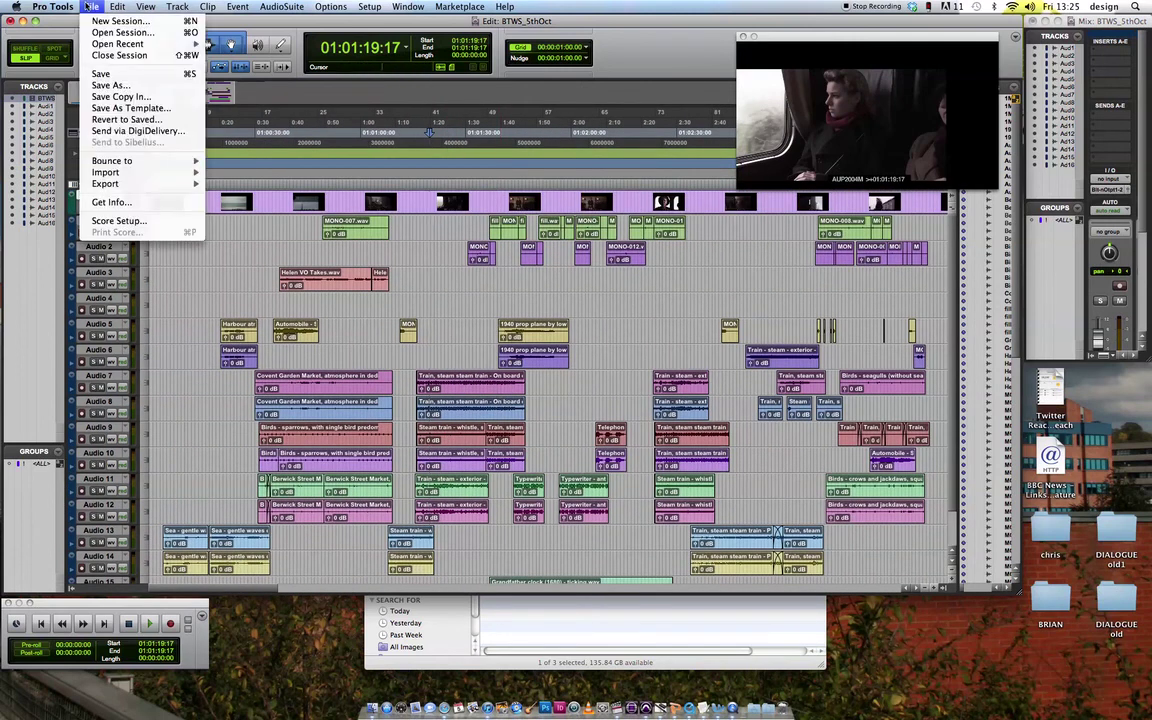
left_click(94, 76)
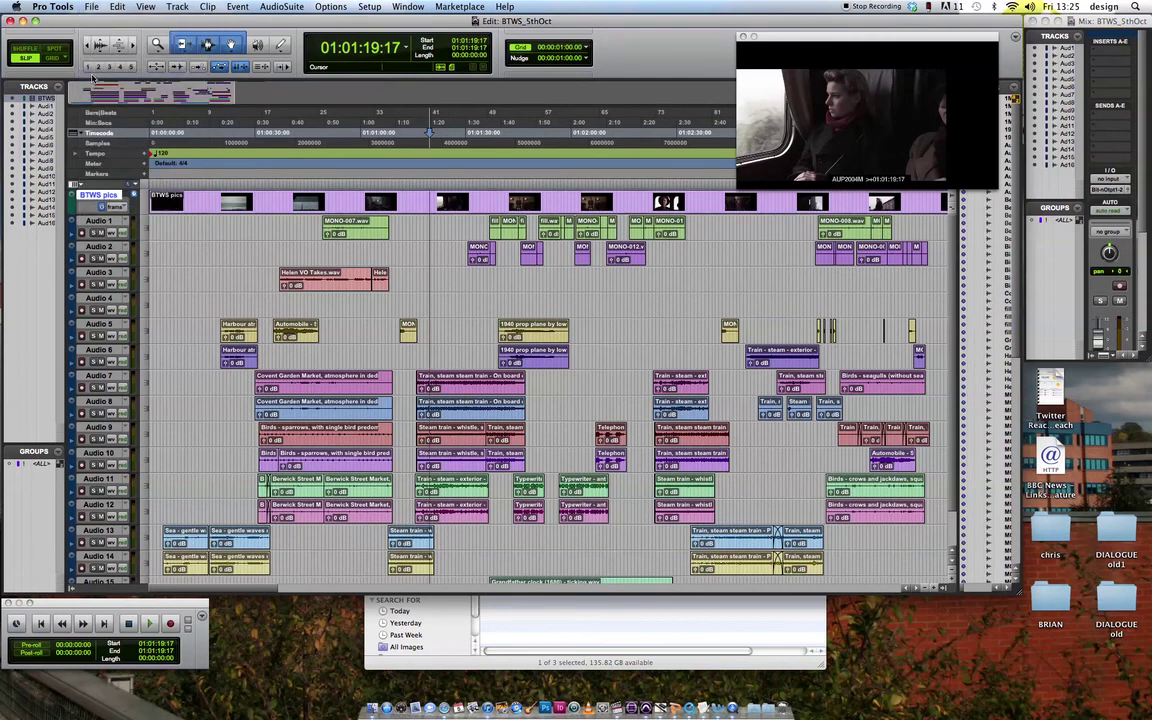
left_click(92, 7)
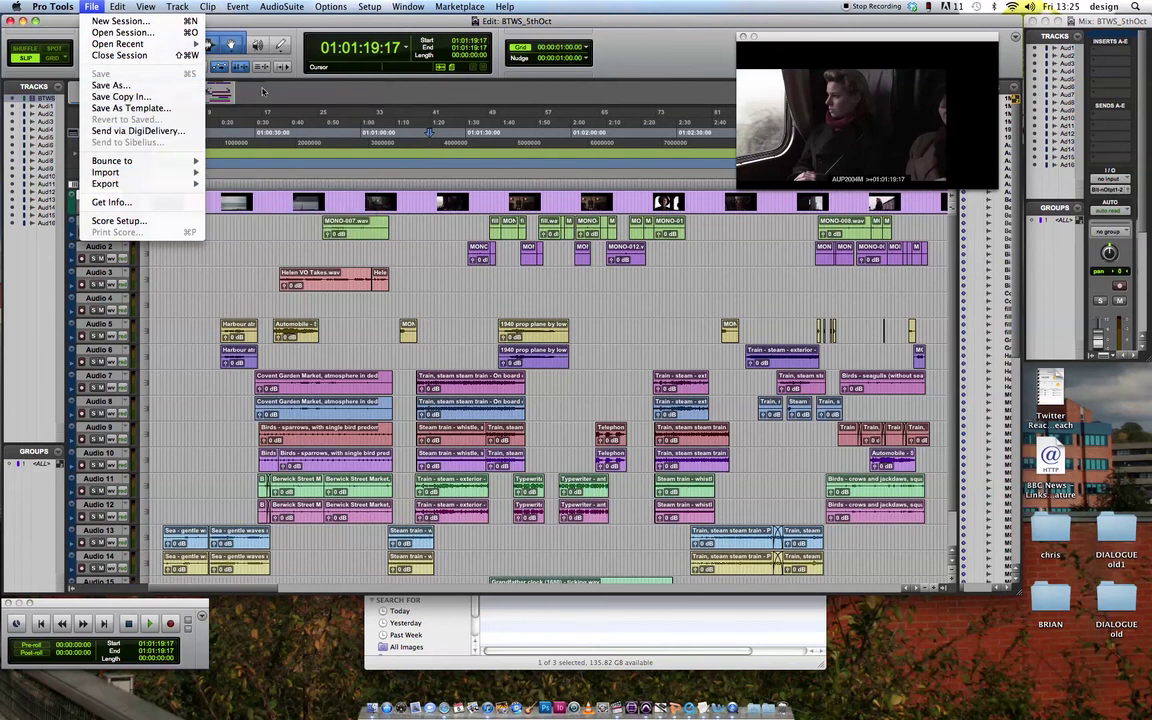
left_click(263, 92)
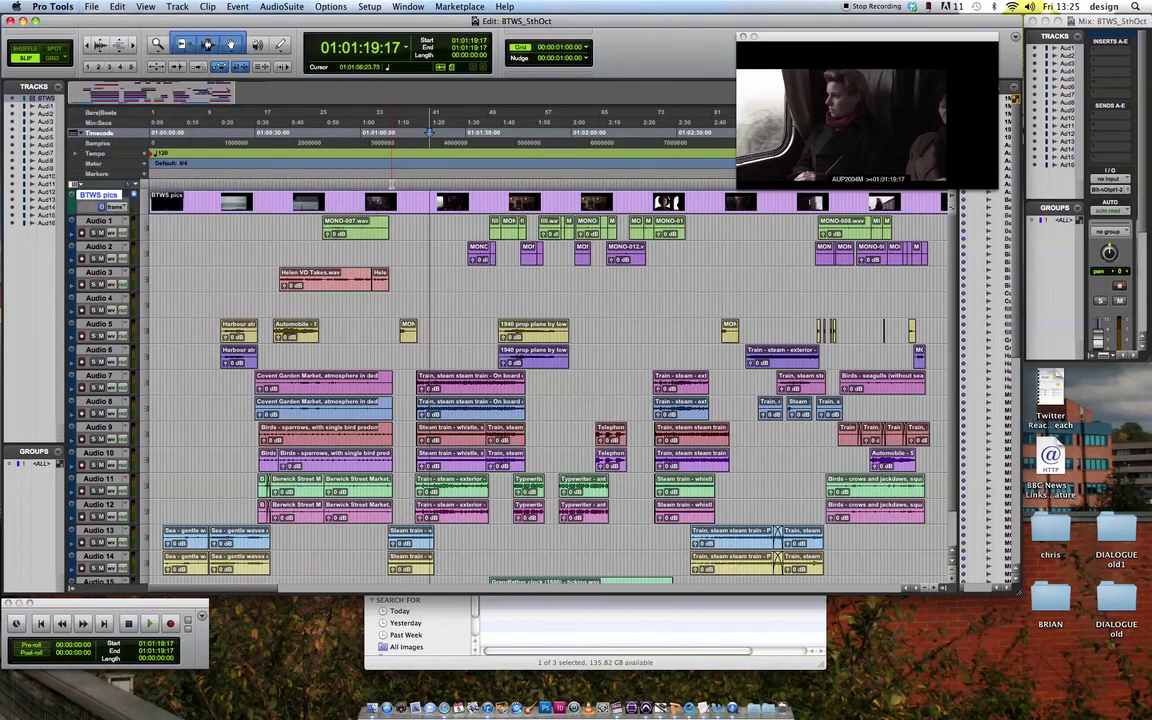
- Play back briefly from 01:01:14:01, then stop
left_click(391, 184)
left_click(409, 186)
key("space")
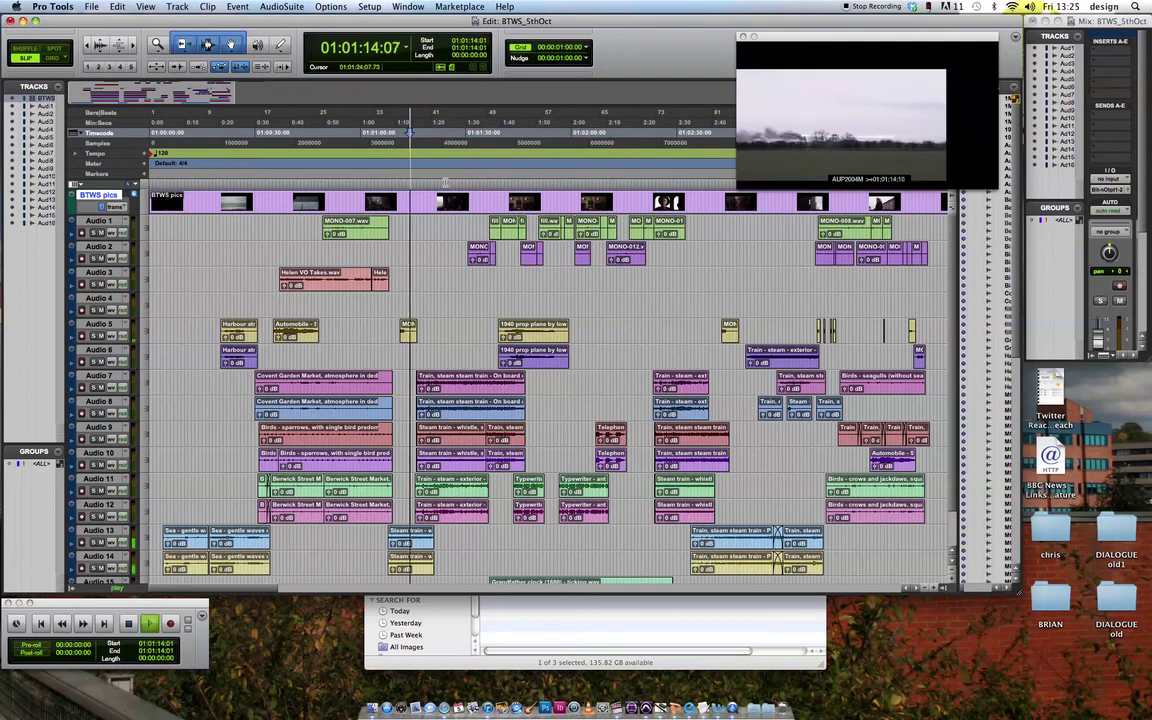
key("space")
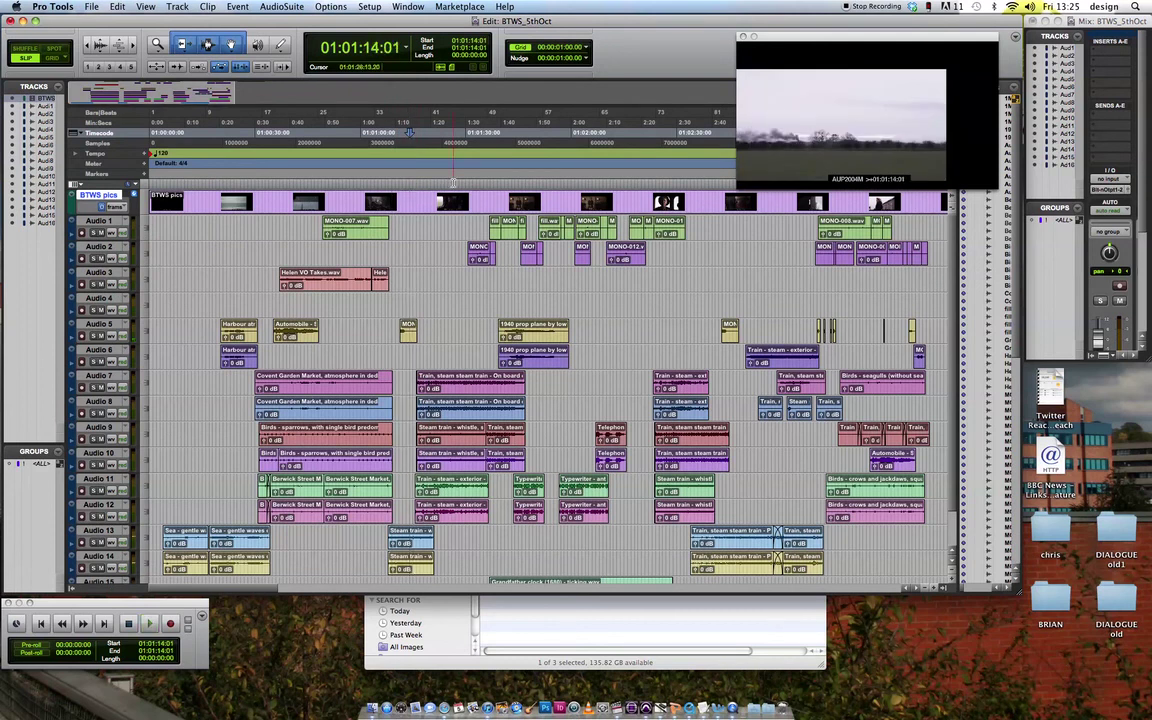